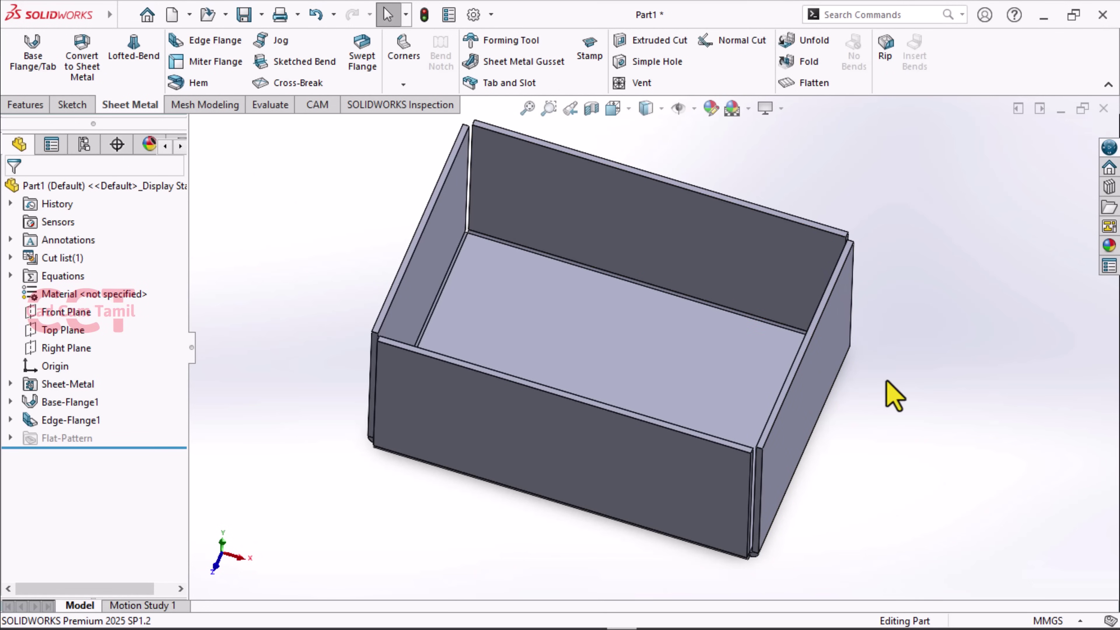
pyautogui.moveTo(883, 383); pyautogui.dragTo(892, 176, button='middle')
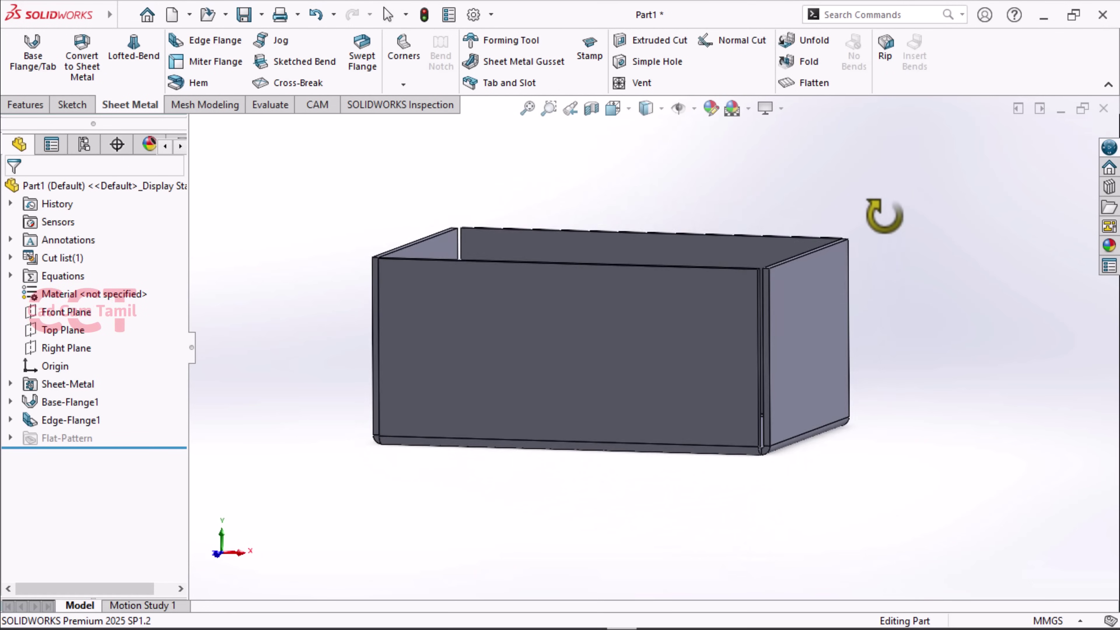
pyautogui.click(811, 87)
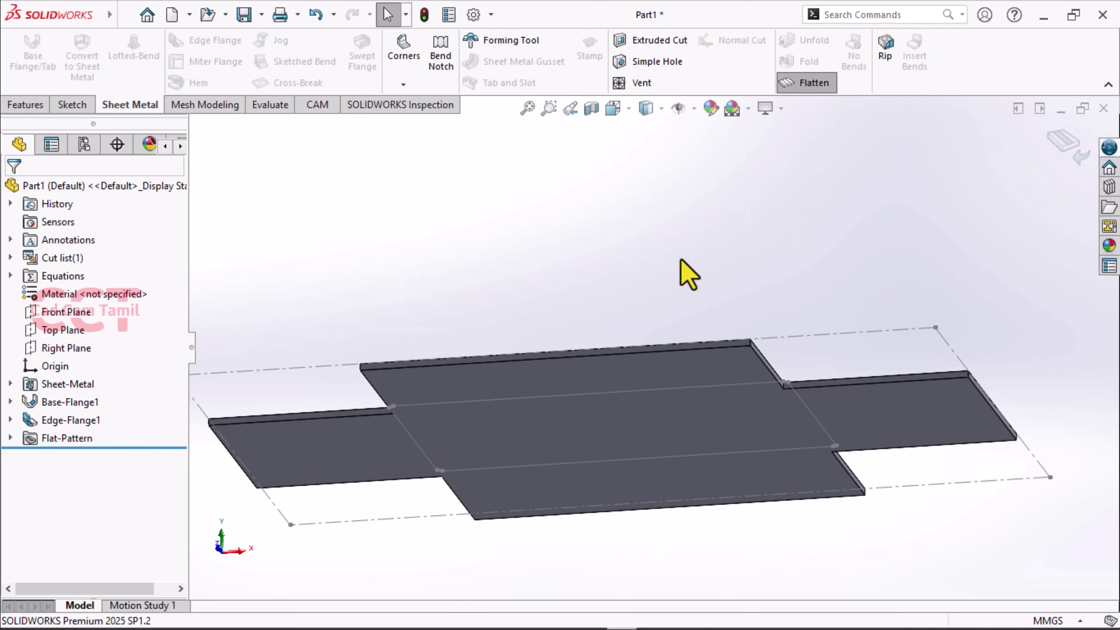
pyautogui.moveTo(680, 270); pyautogui.dragTo(740, 442, button='middle')
pyautogui.scroll(-3, 770, 318)
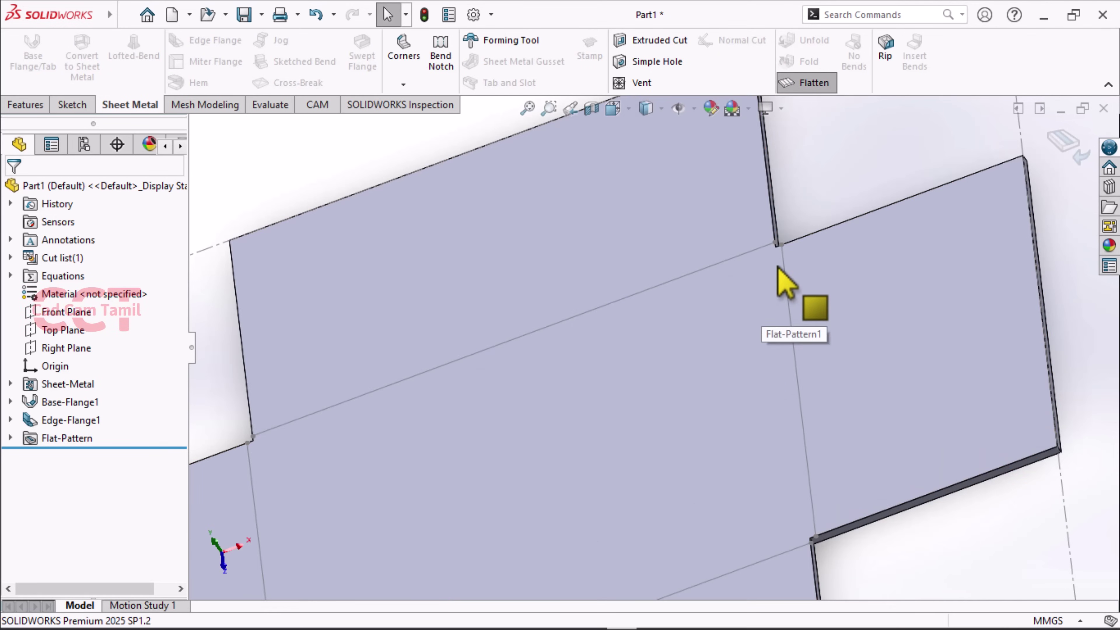
pyautogui.scroll(-3, 780, 276)
pyautogui.scroll(-2, 755, 225)
pyautogui.scroll(-2, 743, 337)
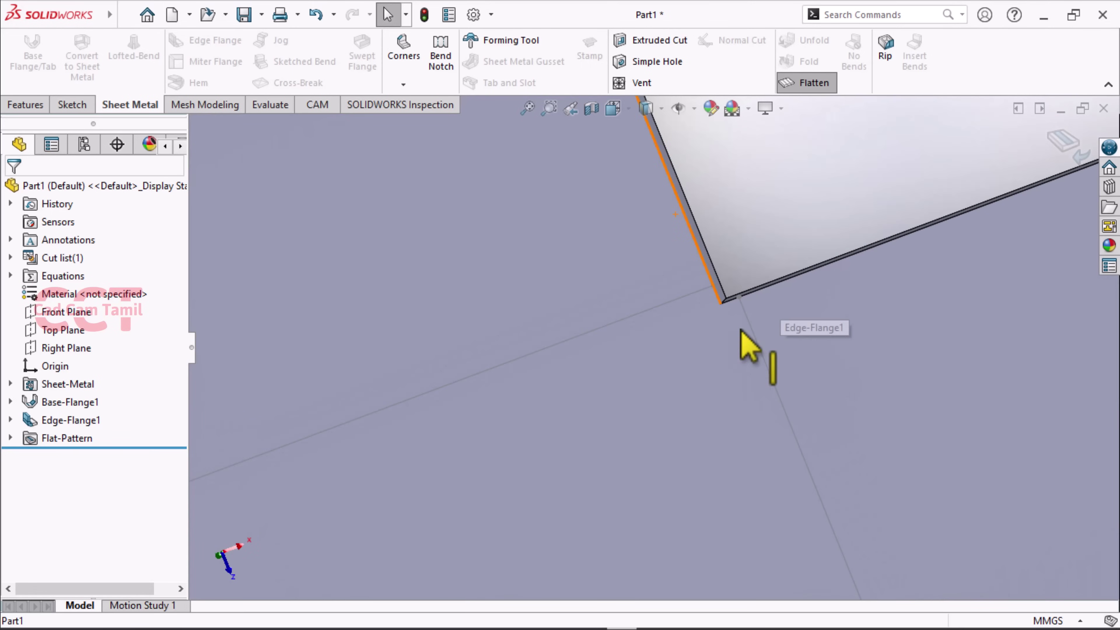
pyautogui.scroll(-2, 648, 181)
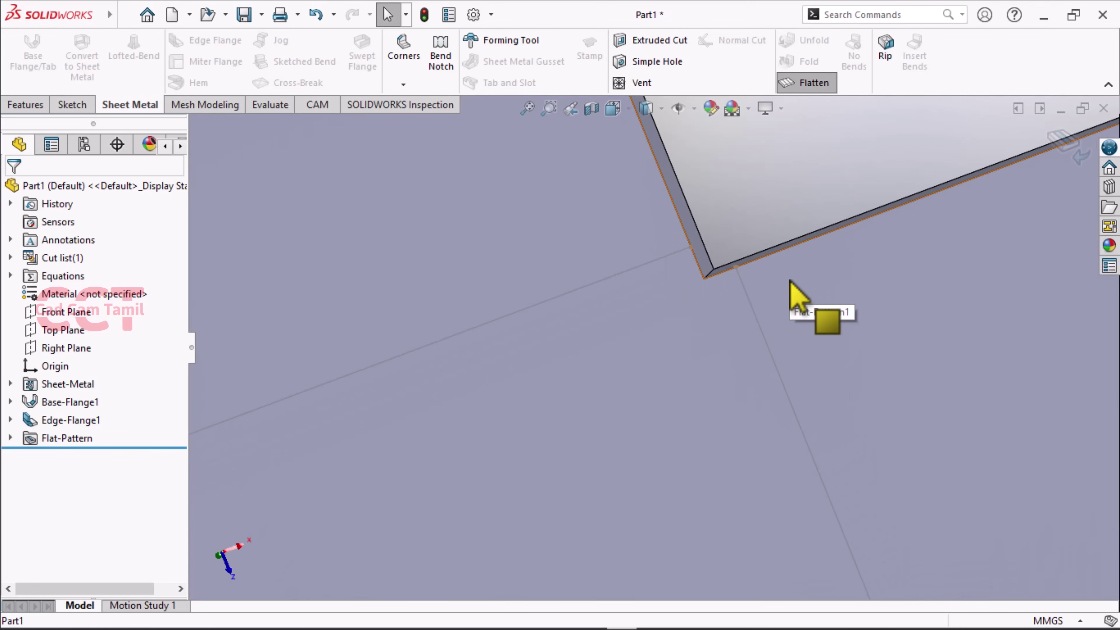
pyautogui.scroll(1, 602, 314)
pyautogui.scroll(2, 617, 307)
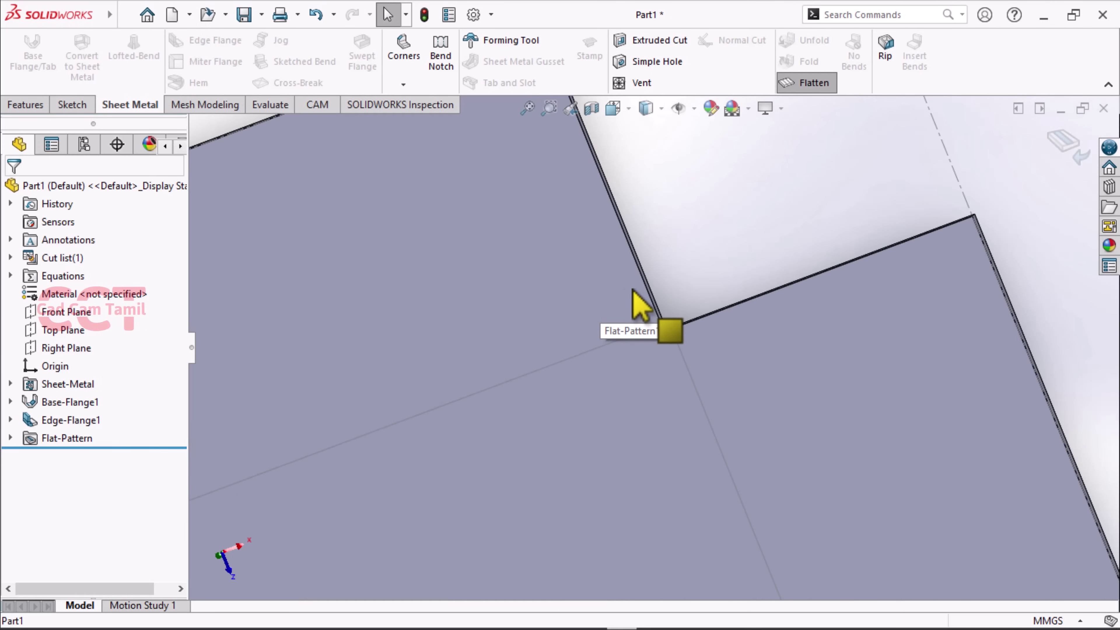
pyautogui.scroll(2, 662, 291)
pyautogui.scroll(1, 699, 293)
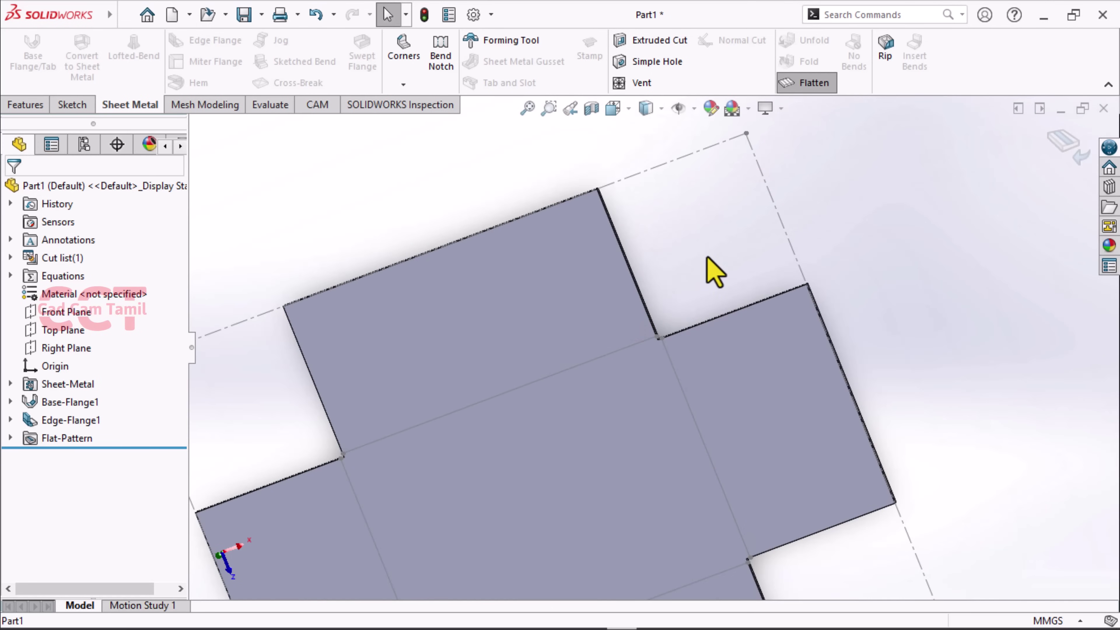
pyautogui.click(818, 82)
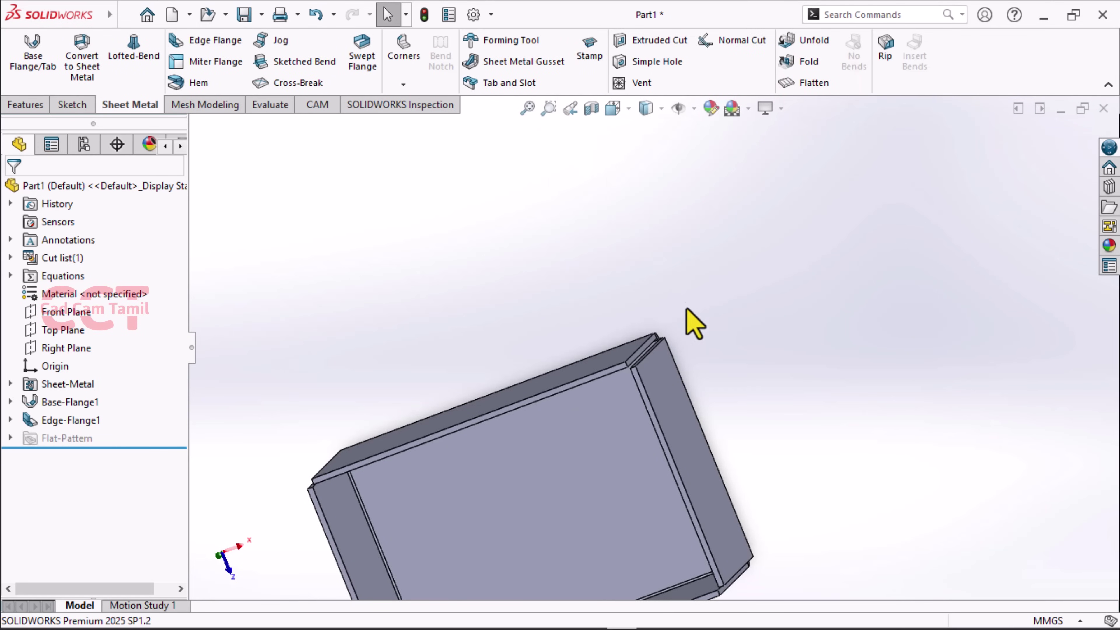
# Inspect the open gap between adjacent box walls and show the Corners list with Closed Corner
pyautogui.moveTo(706, 331); pyautogui.dragTo(725, 128, button='middle')
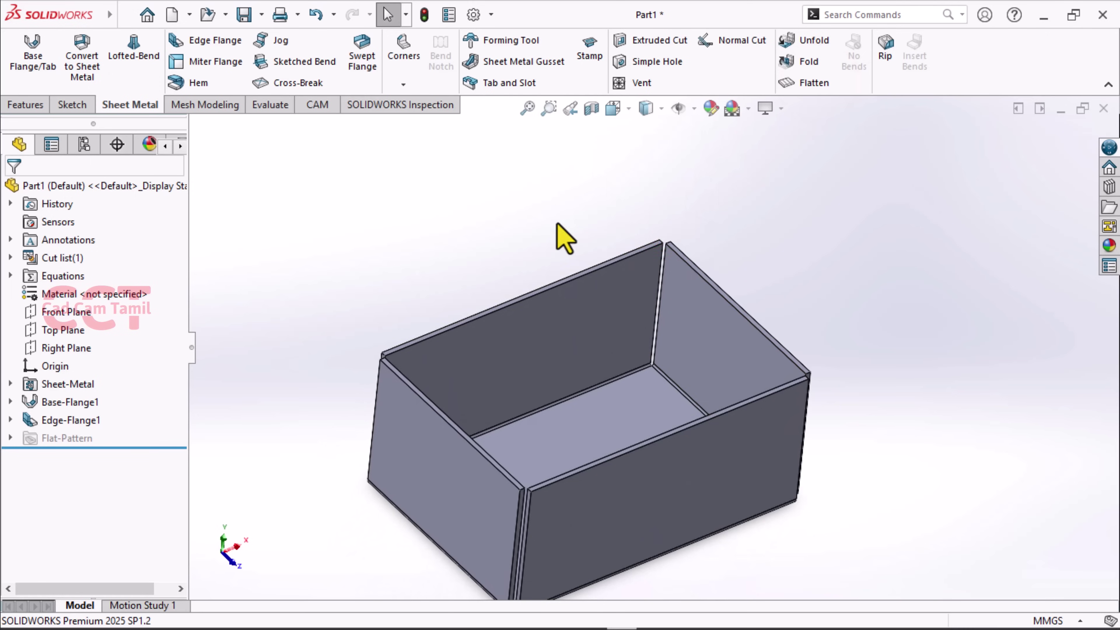
pyautogui.moveTo(560, 238); pyautogui.dragTo(538, 94, button='middle')
pyautogui.scroll(-4, 525, 344)
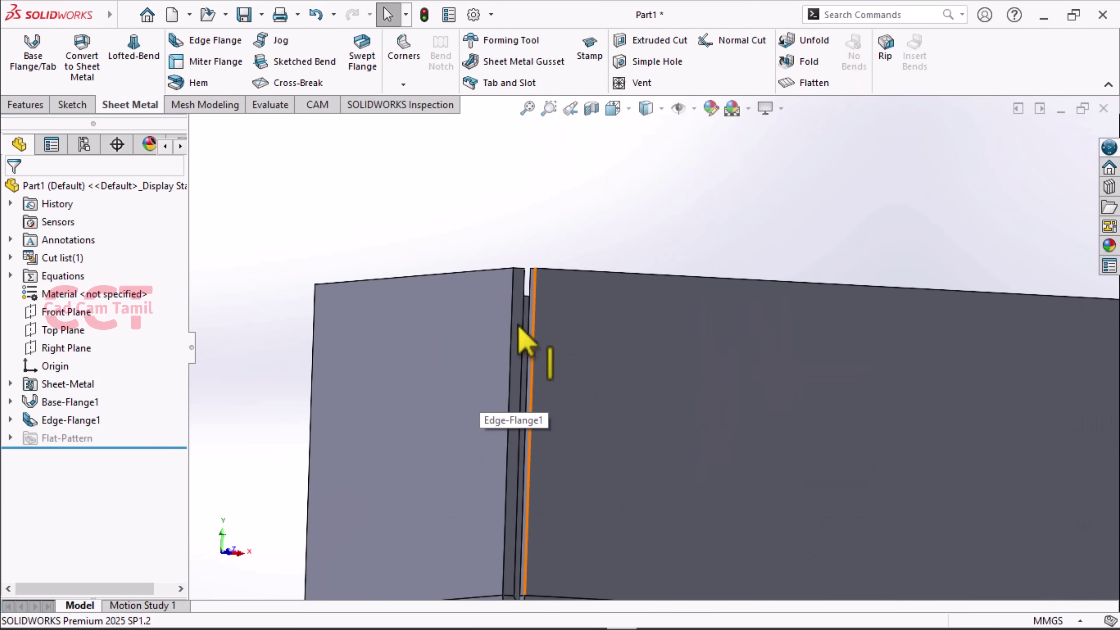
pyautogui.moveTo(596, 214)
pyautogui.mouseDown(button='middle')
pyautogui.moveTo(612, 213)
pyautogui.moveTo(608, 171)
pyautogui.mouseUp(button='middle')
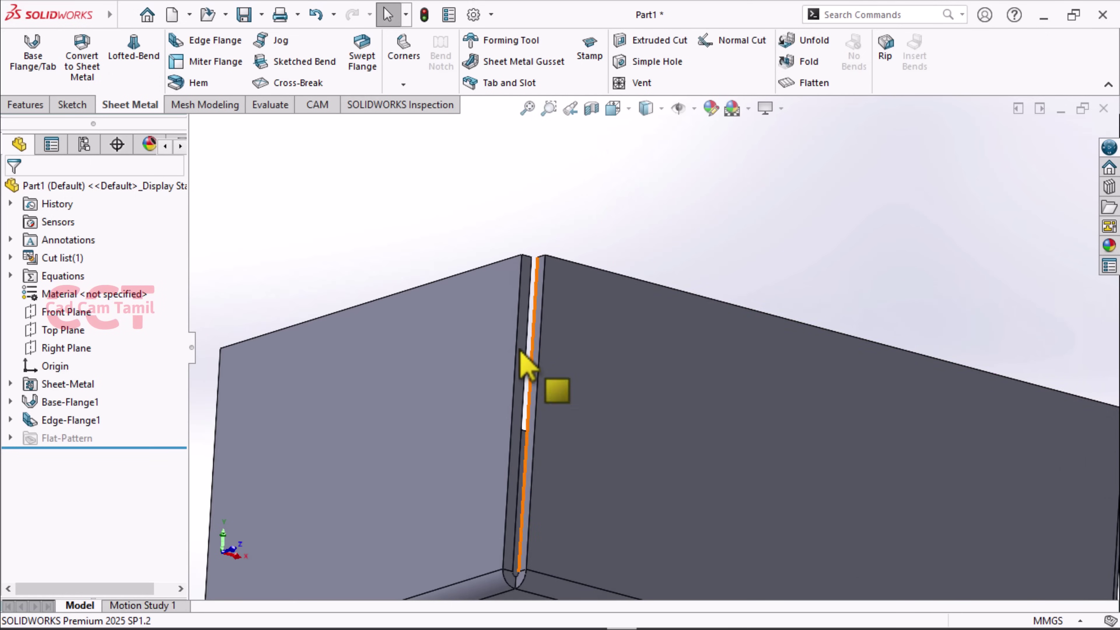
pyautogui.scroll(-3, 527, 363)
pyautogui.scroll(1, 590, 371)
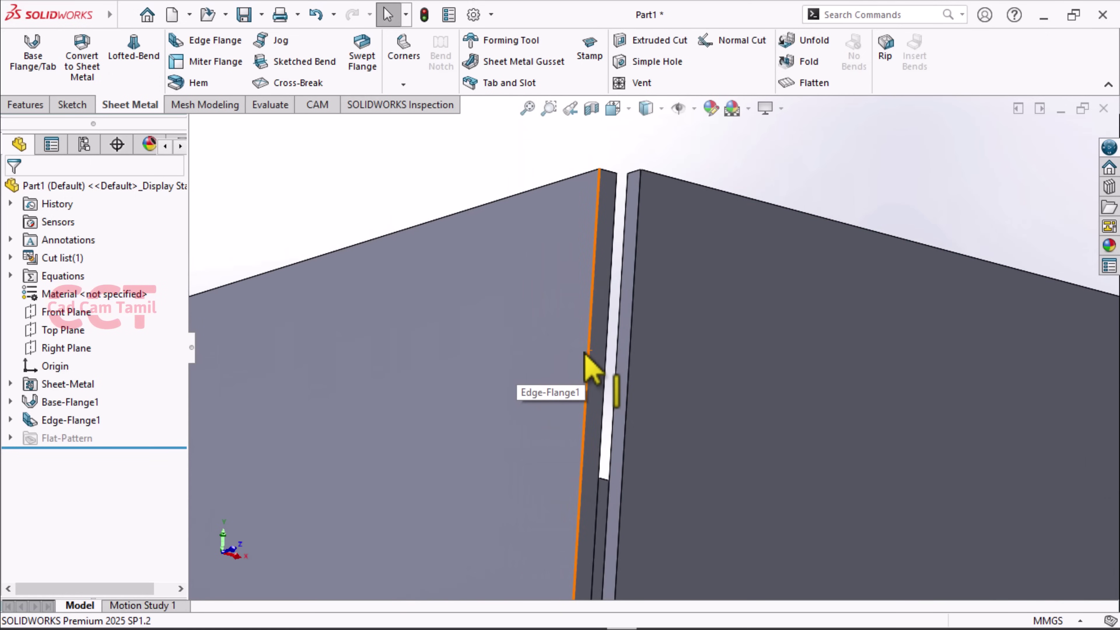
pyautogui.scroll(1, 633, 340)
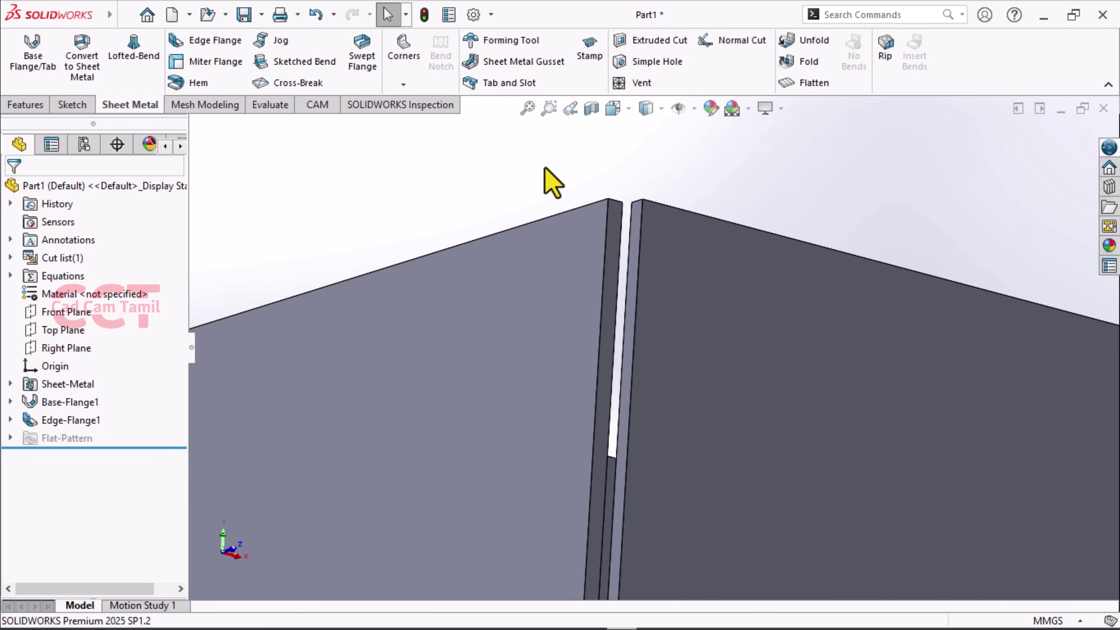
pyautogui.click(407, 86)
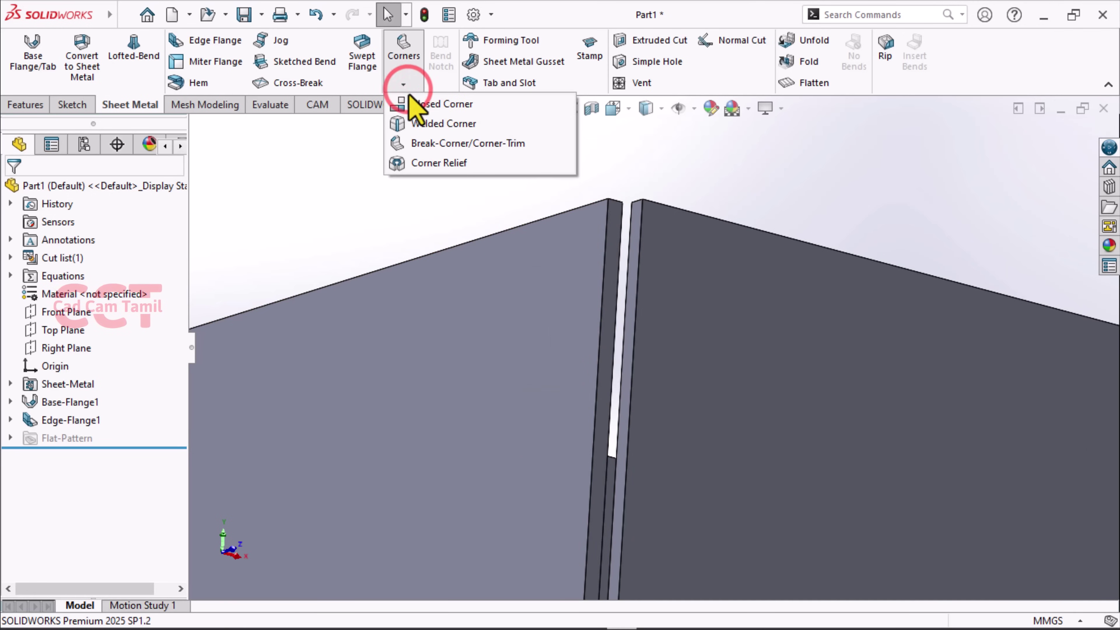
# Start a Closed Corner with Face<1> to extend and Face<2> to match at the gapped corner
pyautogui.click(443, 106)
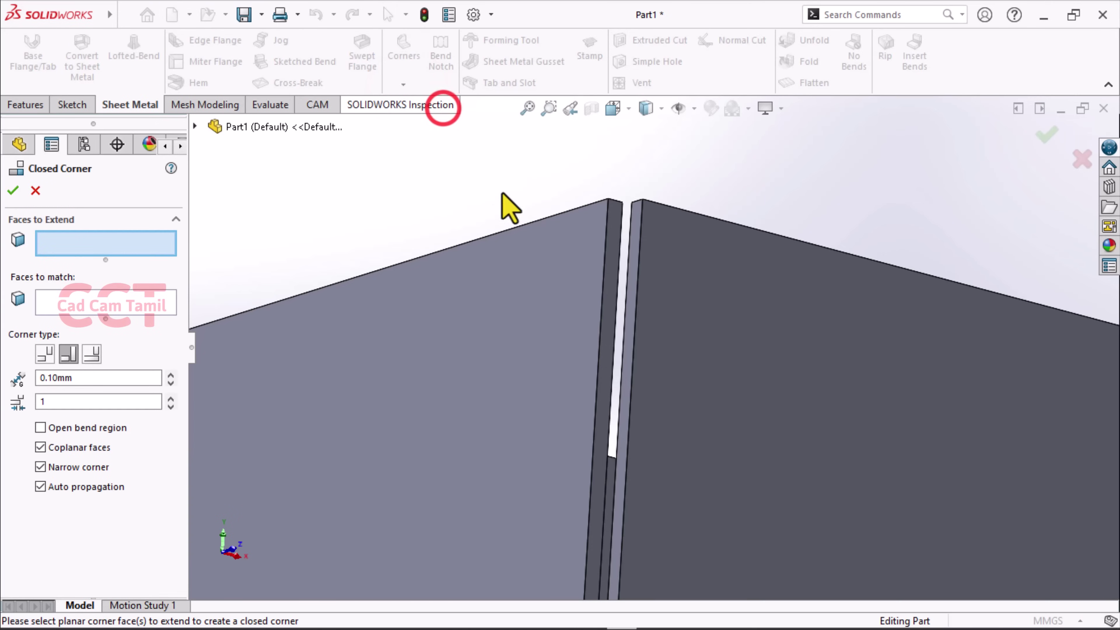
pyautogui.scroll(-2, 600, 197)
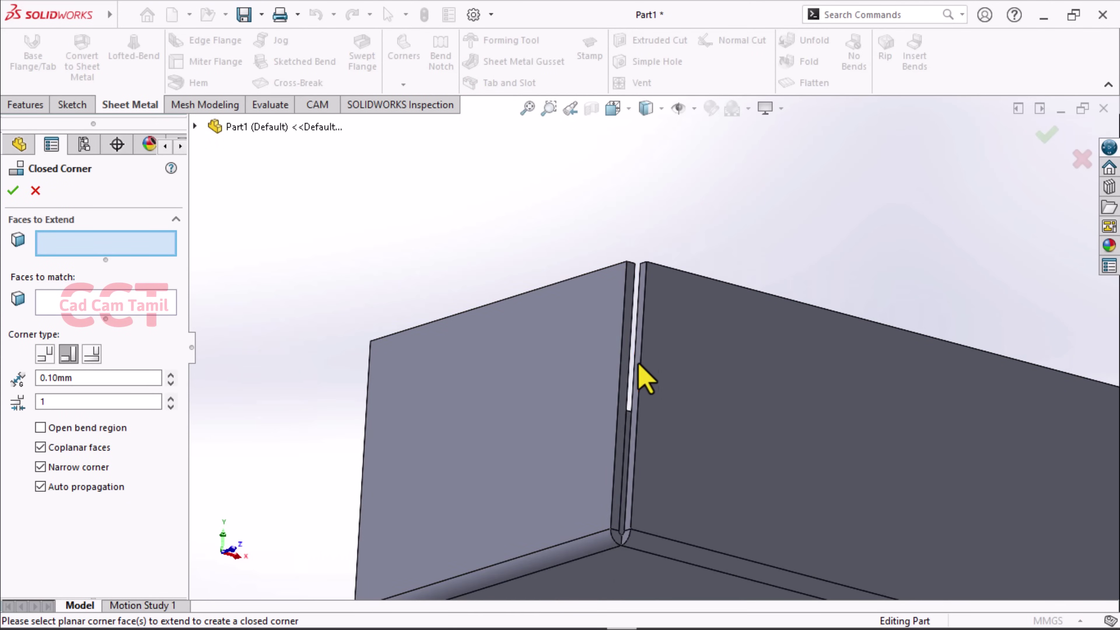
pyautogui.scroll(3, 640, 376)
pyautogui.scroll(3, 608, 392)
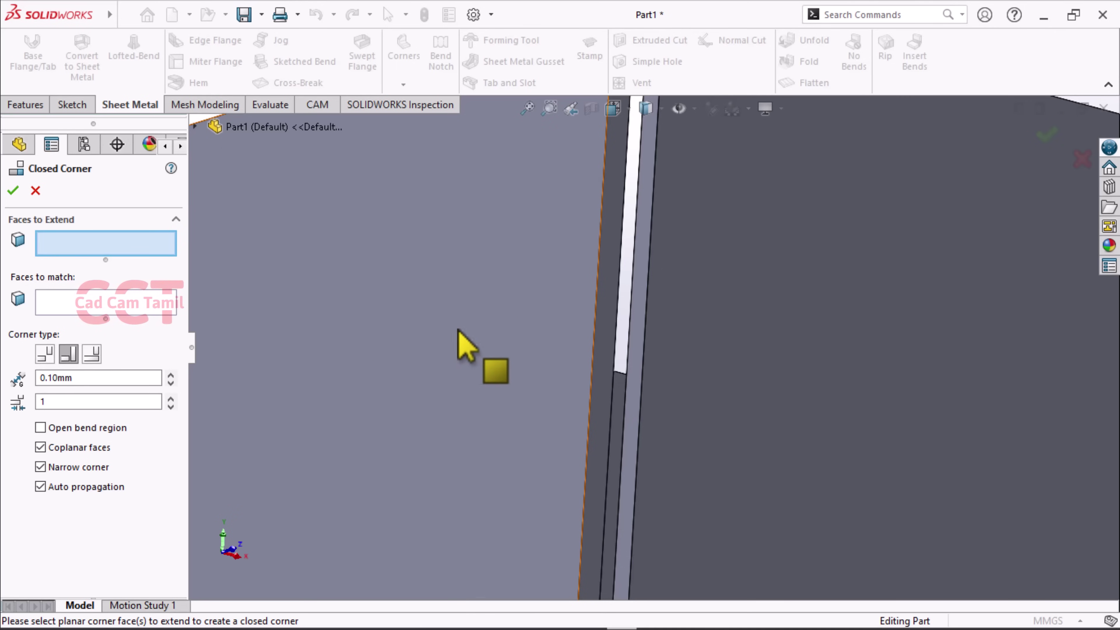
pyautogui.click(639, 291)
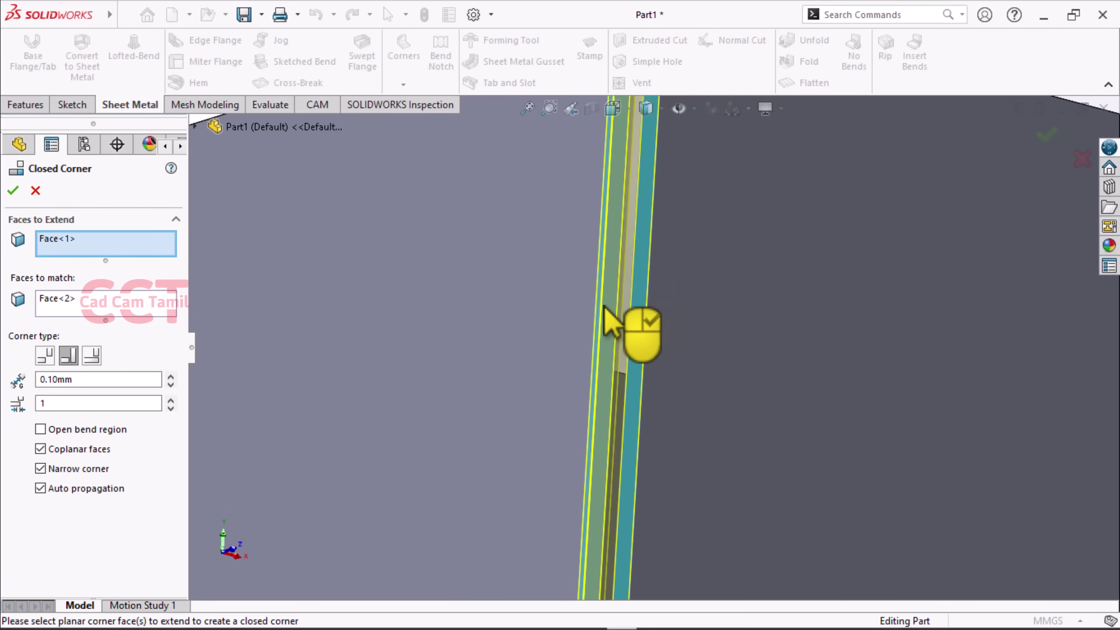
pyautogui.scroll(5, 596, 313)
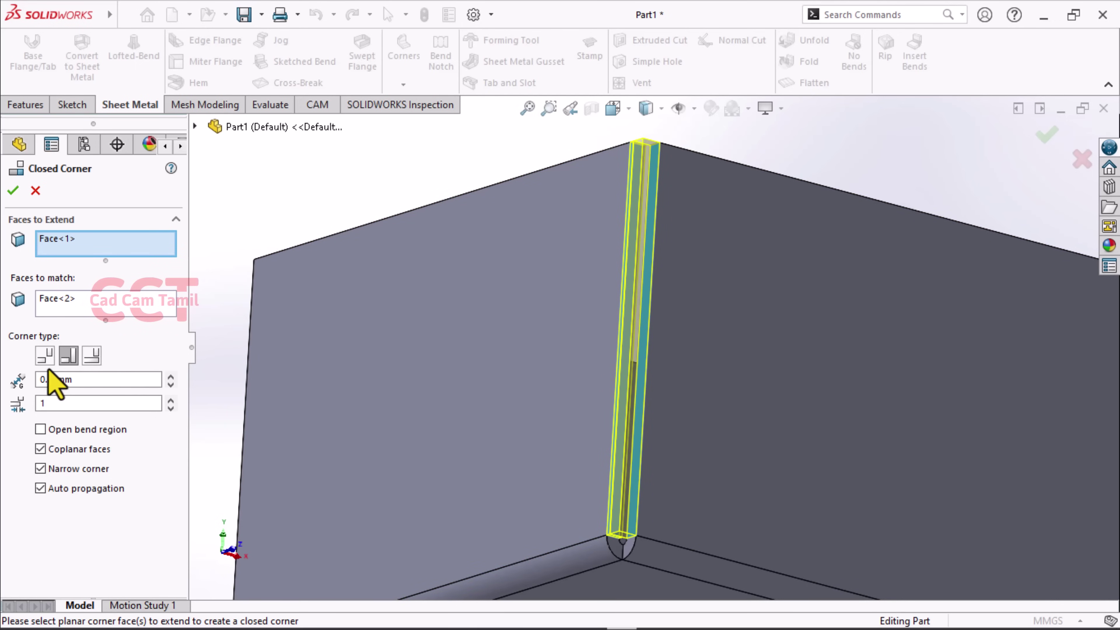
# Try the Butt corner type, check the corner from below, and keep the 0.10mm gap
pyautogui.click(45, 358)
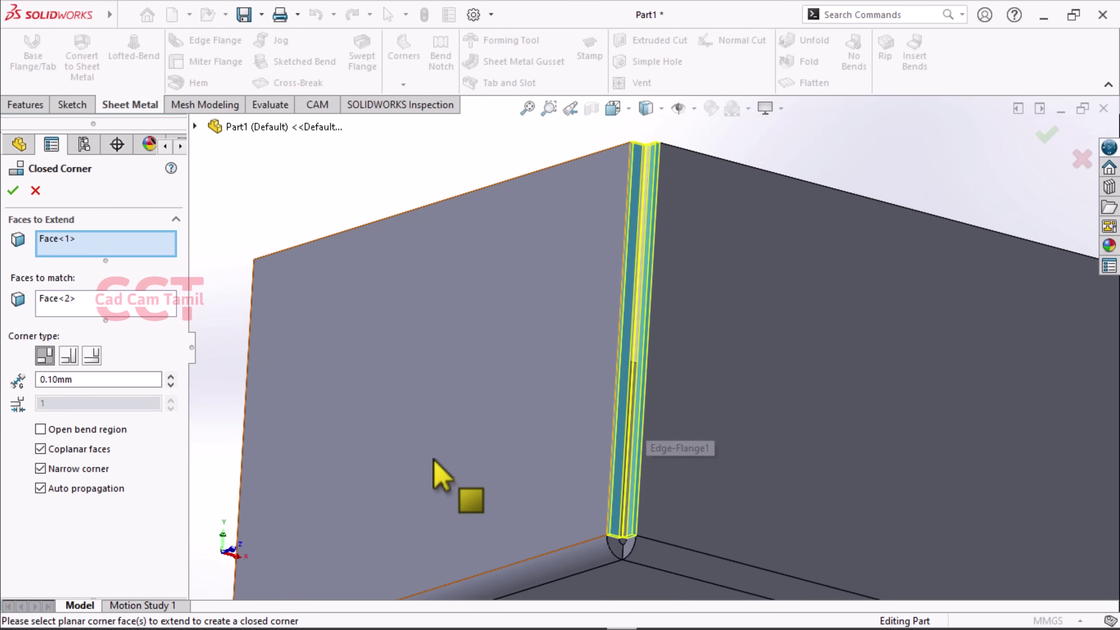
pyautogui.moveTo(657, 374)
pyautogui.mouseDown(button='middle')
pyautogui.moveTo(623, 458)
pyautogui.moveTo(620, 543)
pyautogui.moveTo(624, 475)
pyautogui.mouseUp(button='middle')
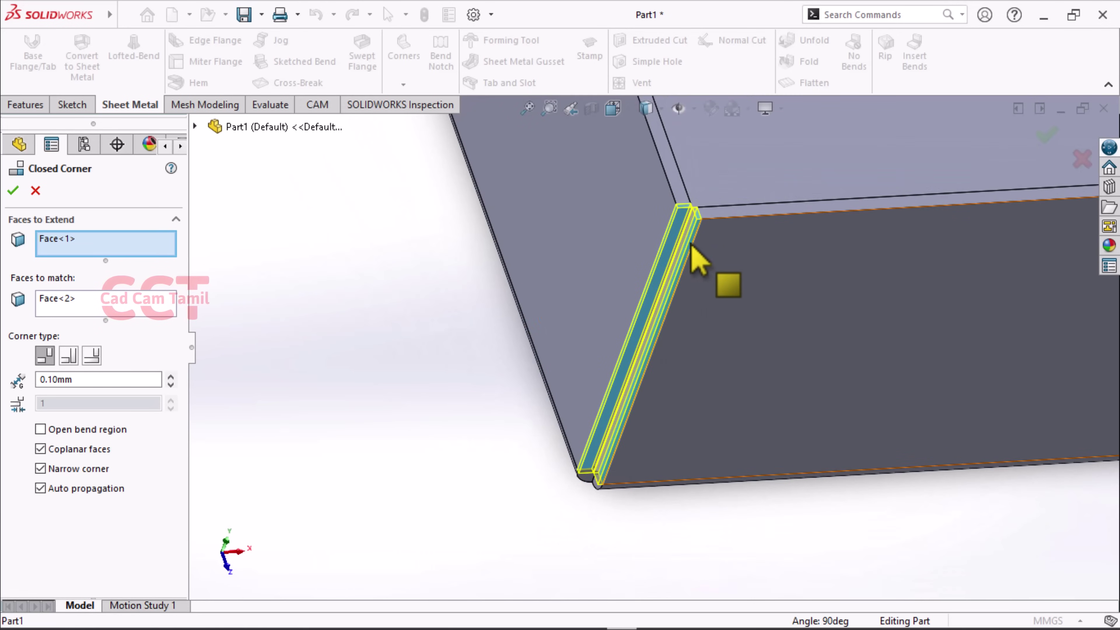
pyautogui.scroll(-3, 700, 258)
pyautogui.scroll(-2, 674, 241)
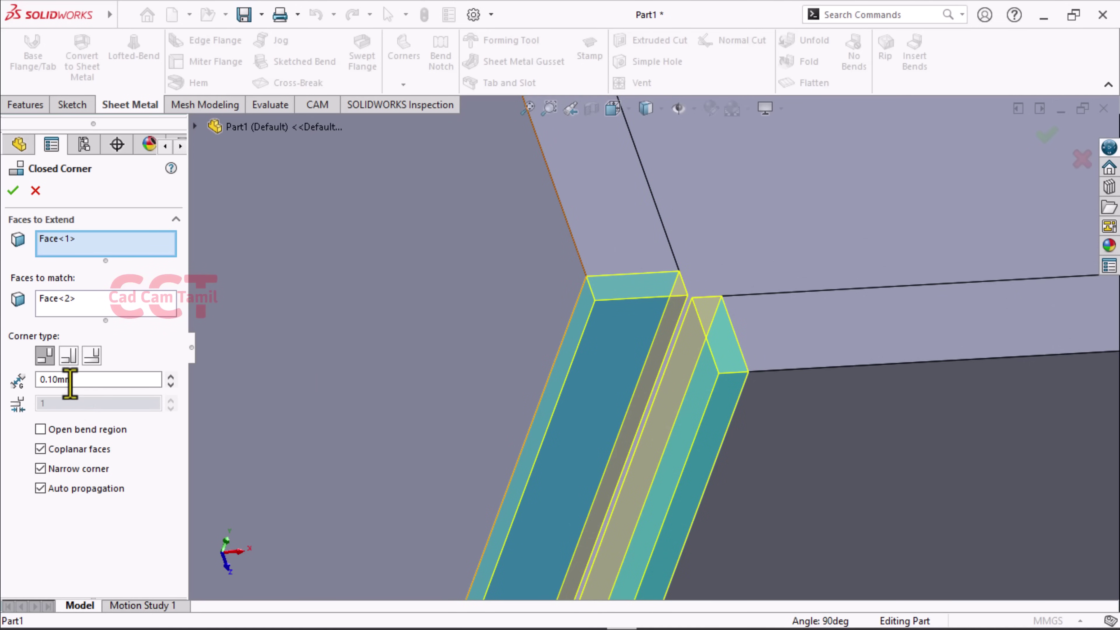
pyautogui.click(50, 383)
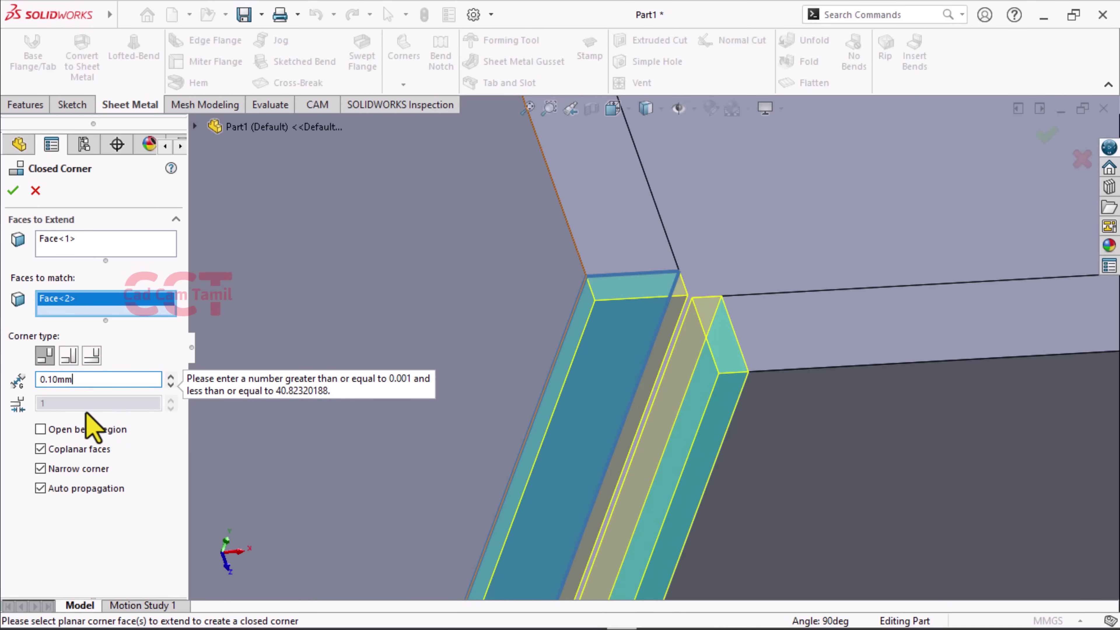
pyautogui.press('Return')
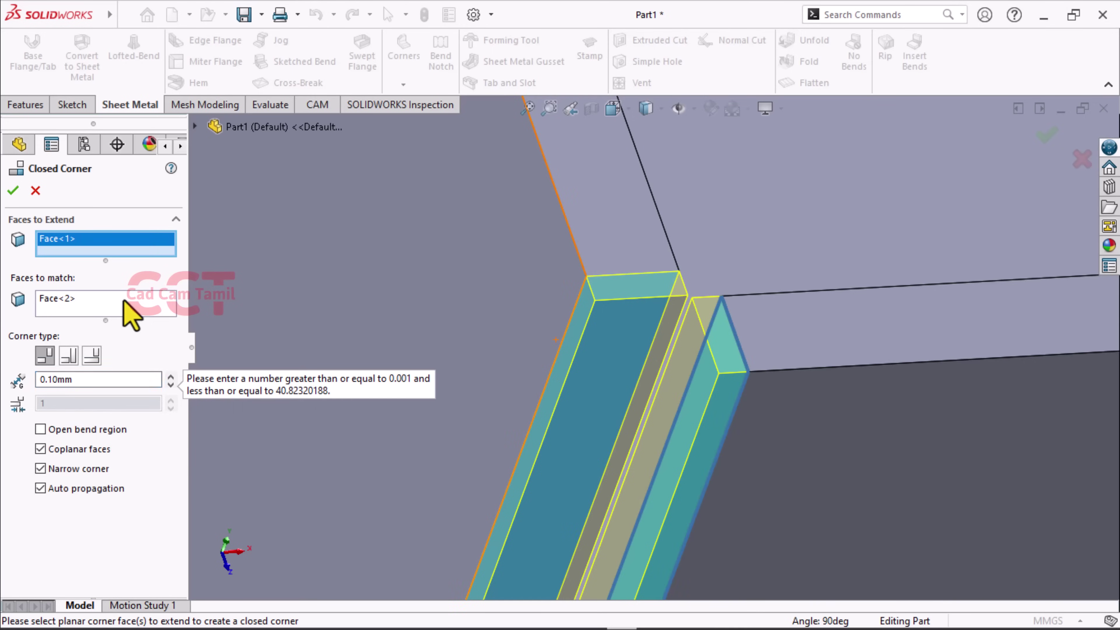
# Reactivate the faces-to-match and faces-to-extend selections and switch the corner type to Overlap
pyautogui.click(125, 303)
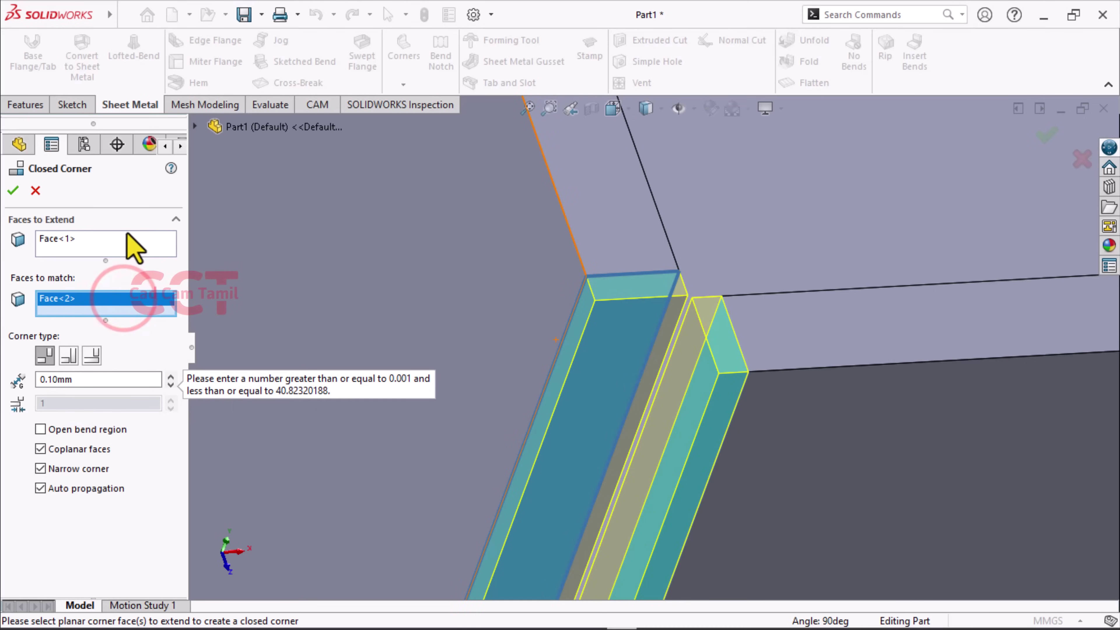
pyautogui.click(135, 251)
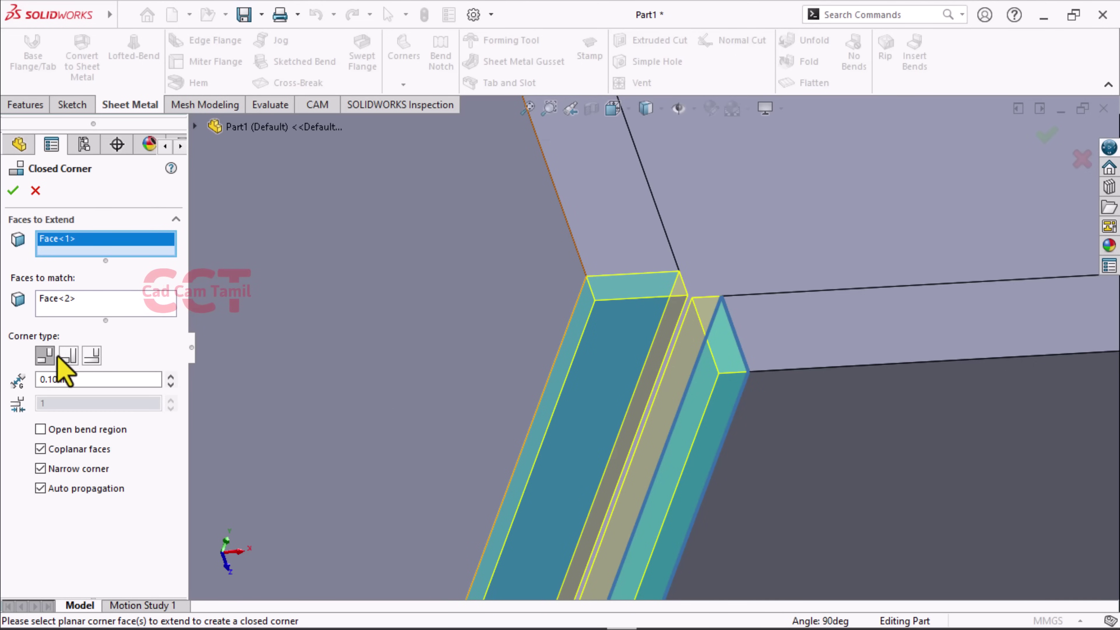
pyautogui.click(44, 363)
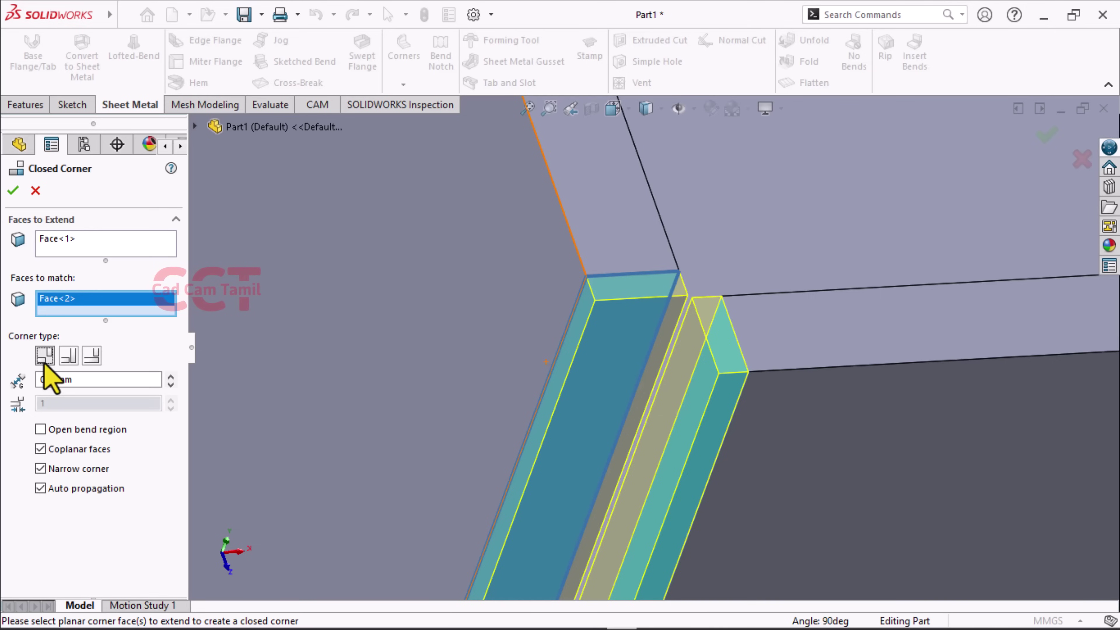
pyautogui.click(67, 357)
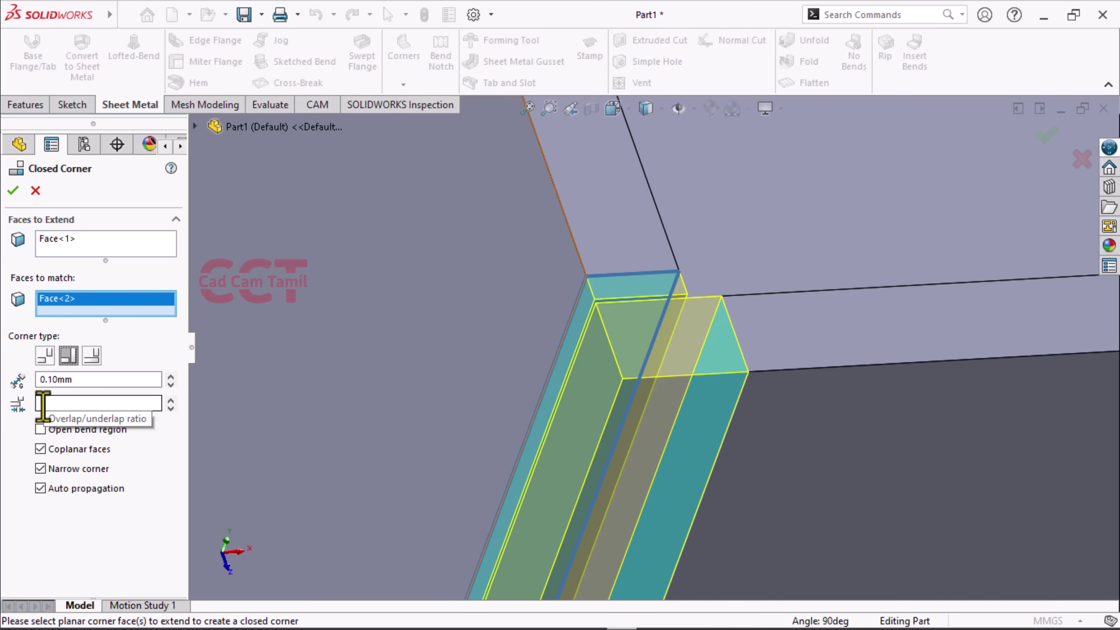
# Enter the overlap/underlap ratio and switch the closed corner to the Underlap type
pyautogui.click(42, 405)
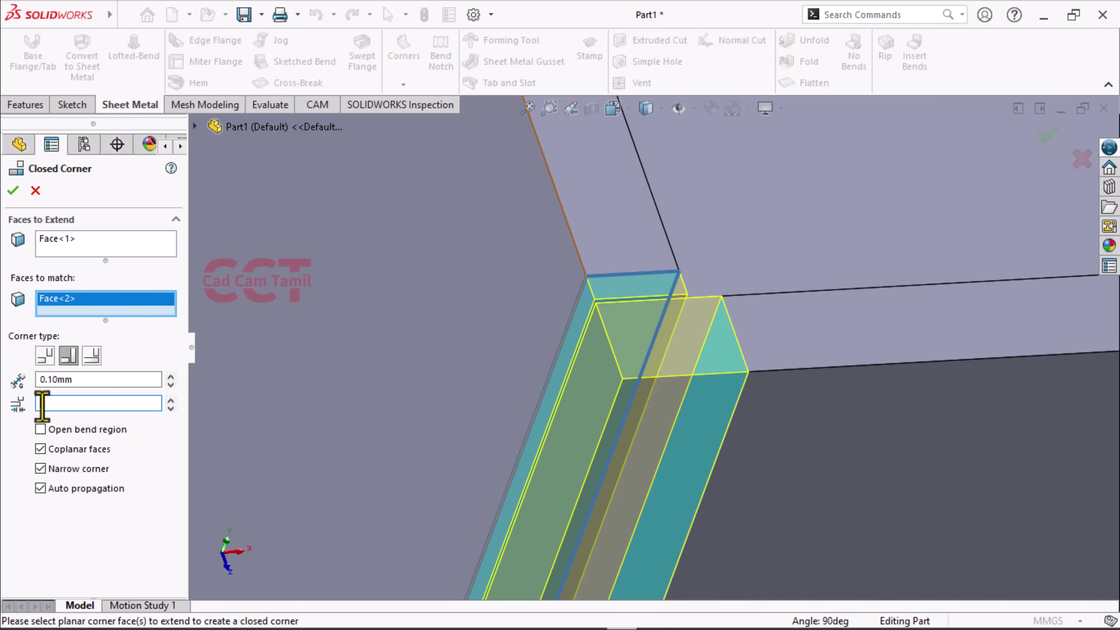
pyautogui.write('0.5')
pyautogui.scroll(-2, 662, 344)
pyautogui.write('2')
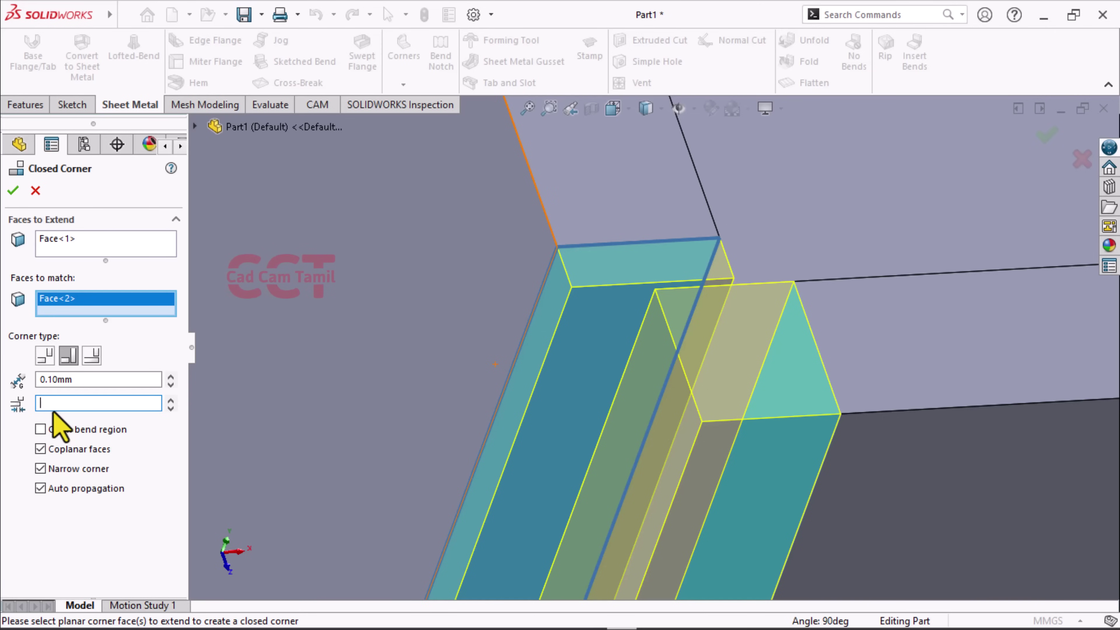
pyautogui.write('5')
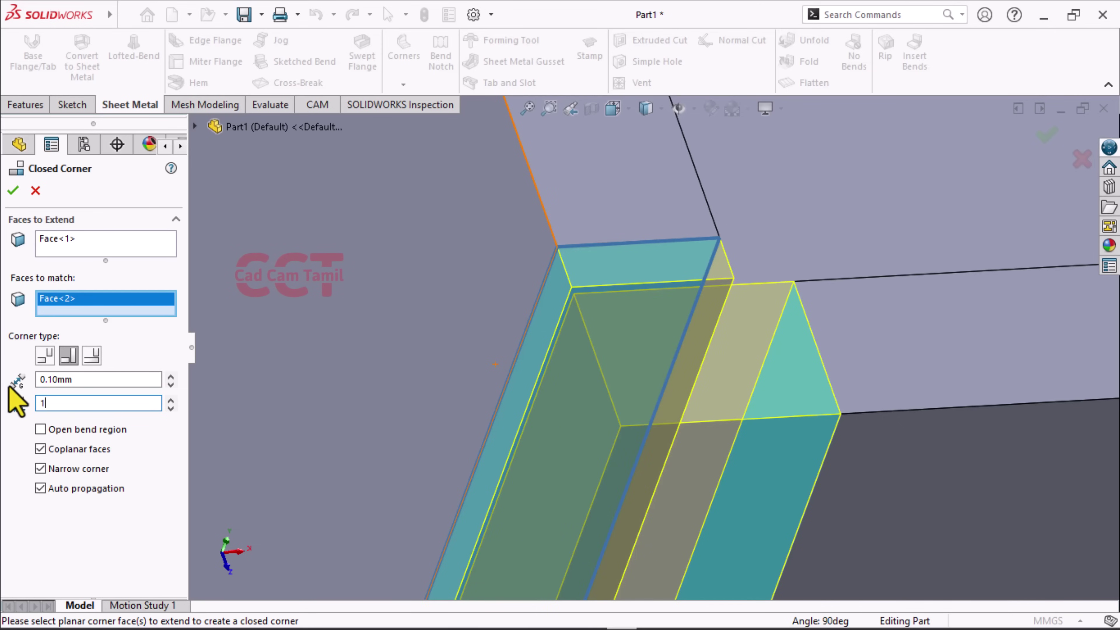
pyautogui.click(92, 356)
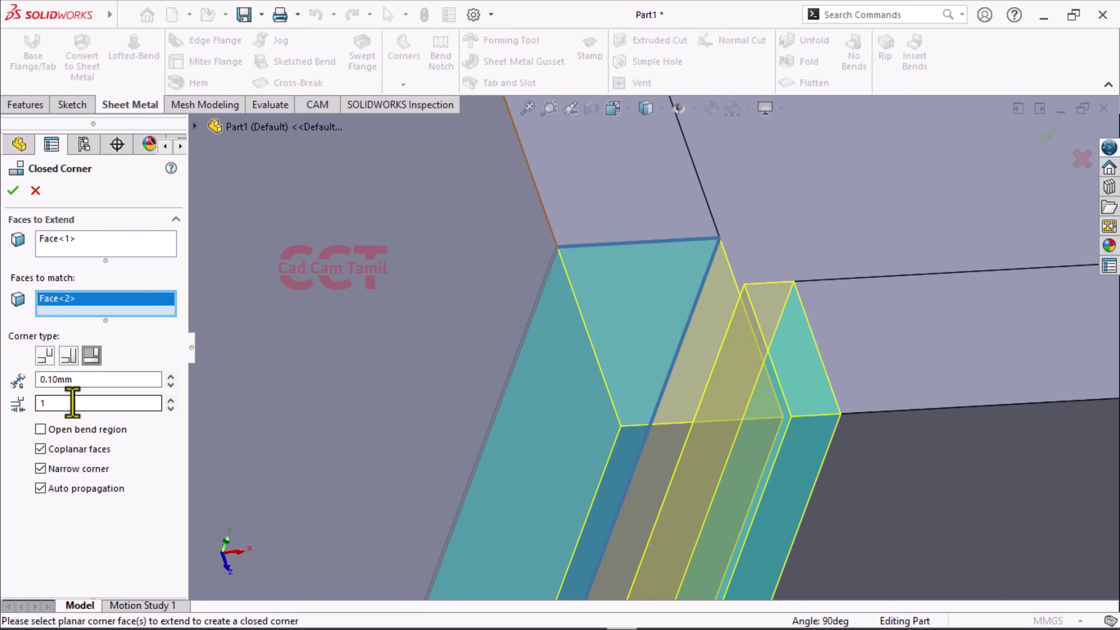
# Check the corner preview from several angles and create Closed Corner2
pyautogui.scroll(5, 423, 265)
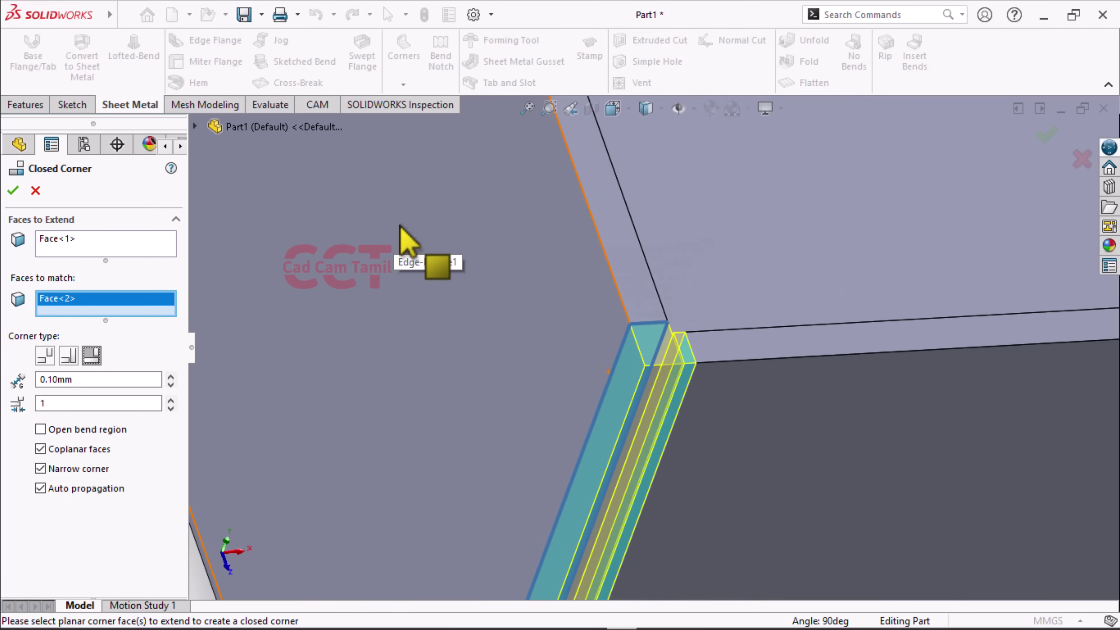
pyautogui.scroll(3, 408, 240)
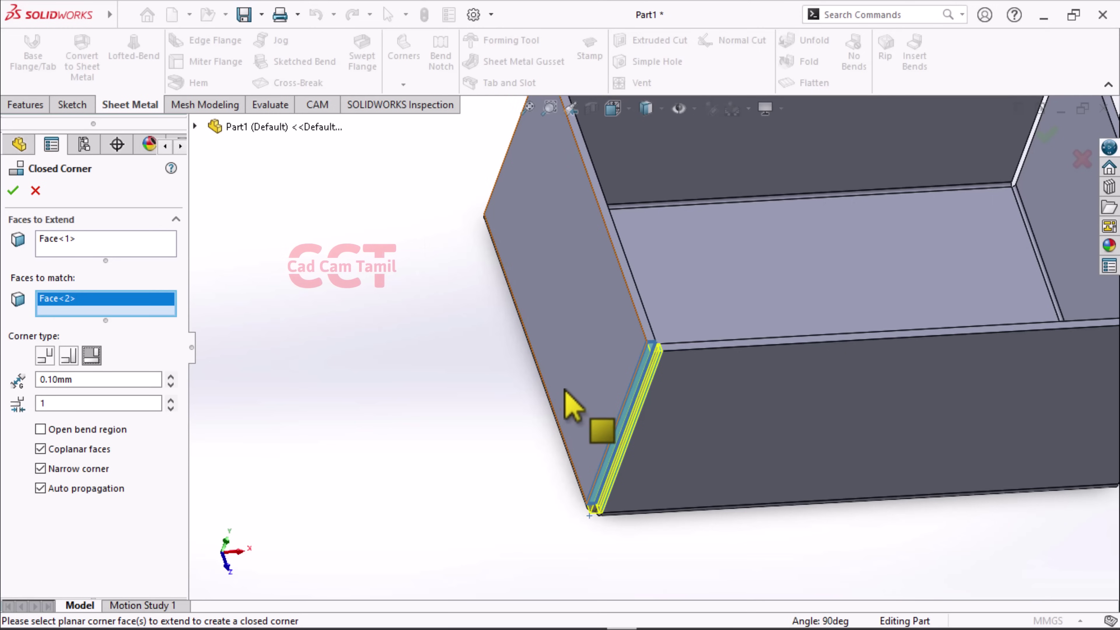
pyautogui.moveTo(554, 388); pyautogui.dragTo(600, 287, button='middle')
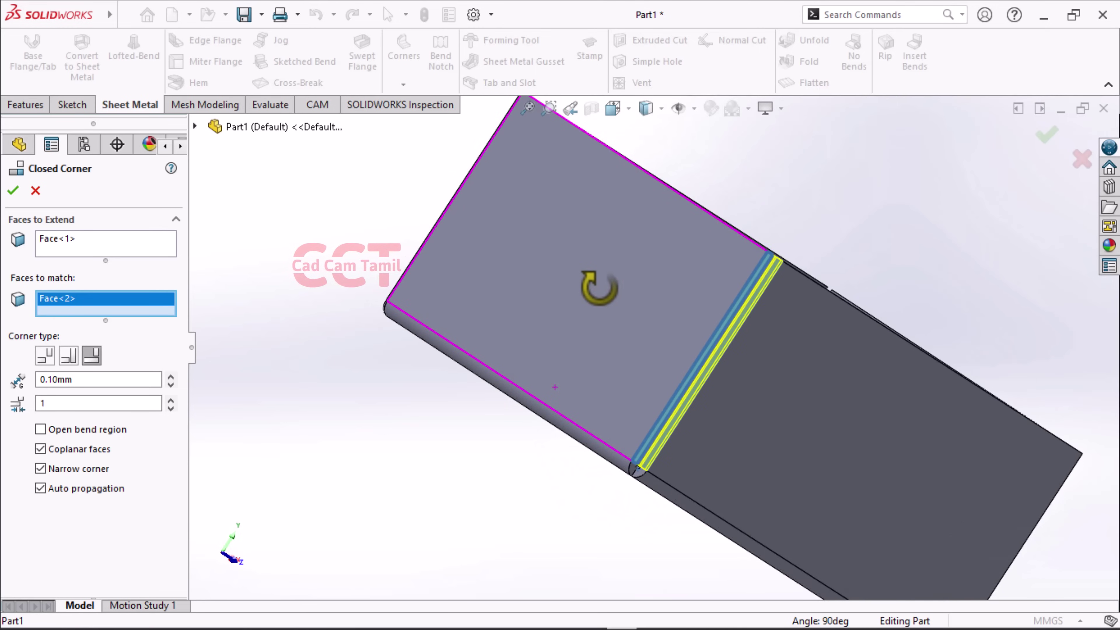
pyautogui.scroll(-5, 664, 511)
pyautogui.moveTo(626, 420); pyautogui.dragTo(611, 344, button='middle')
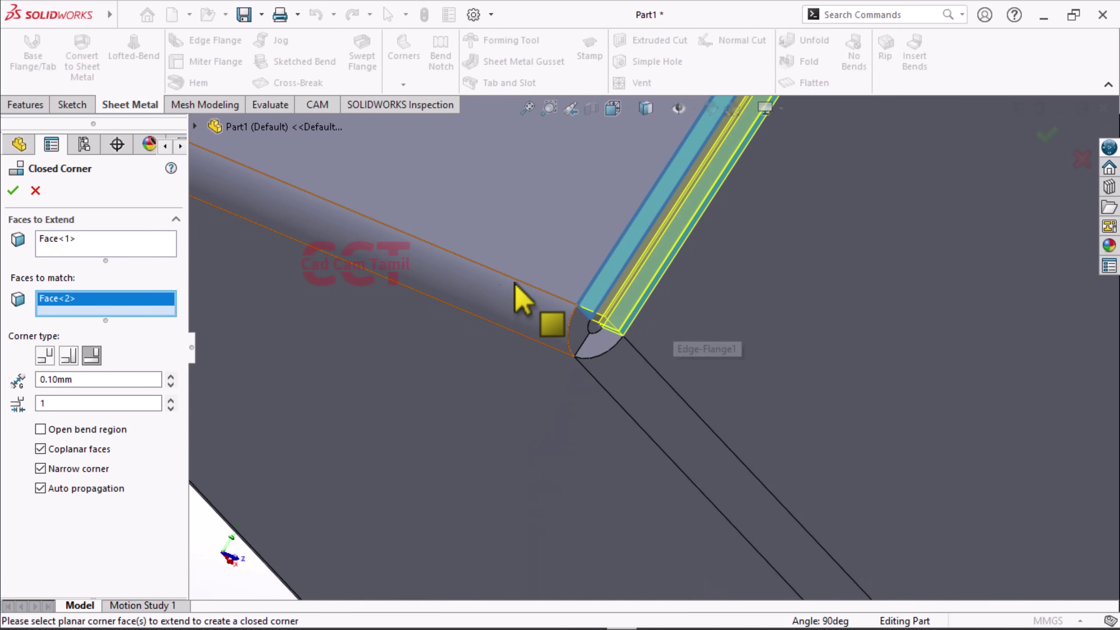
pyautogui.press('Return')
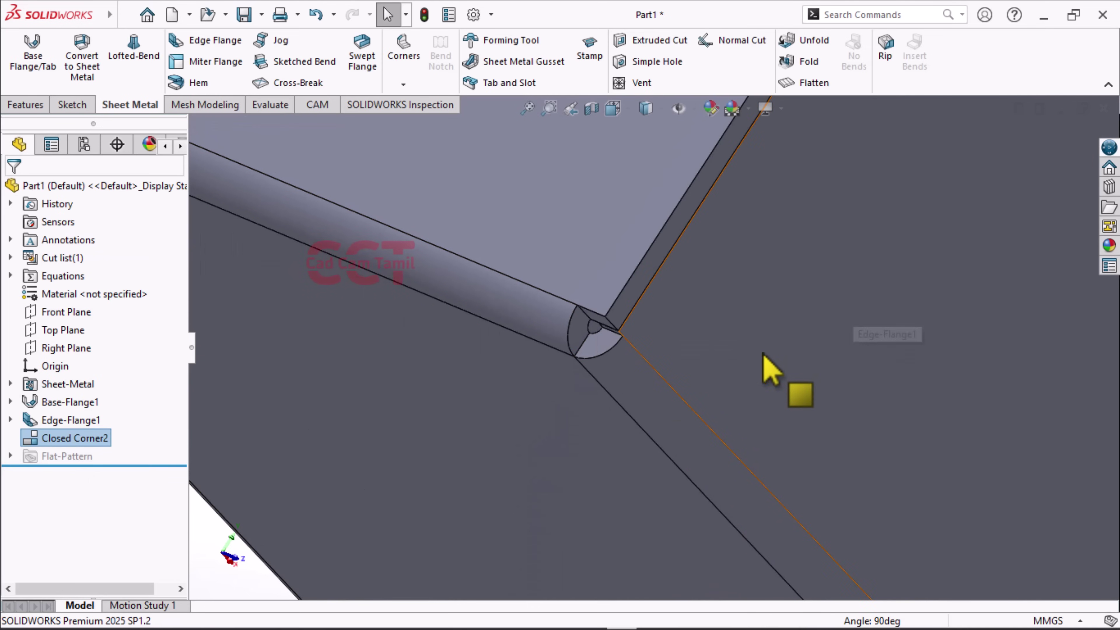
# Edit Closed Corner2 to toggle the Coplanar faces and Narrow corner options, then apply it
pyautogui.scroll(5, 718, 356)
pyautogui.scroll(-3, 642, 353)
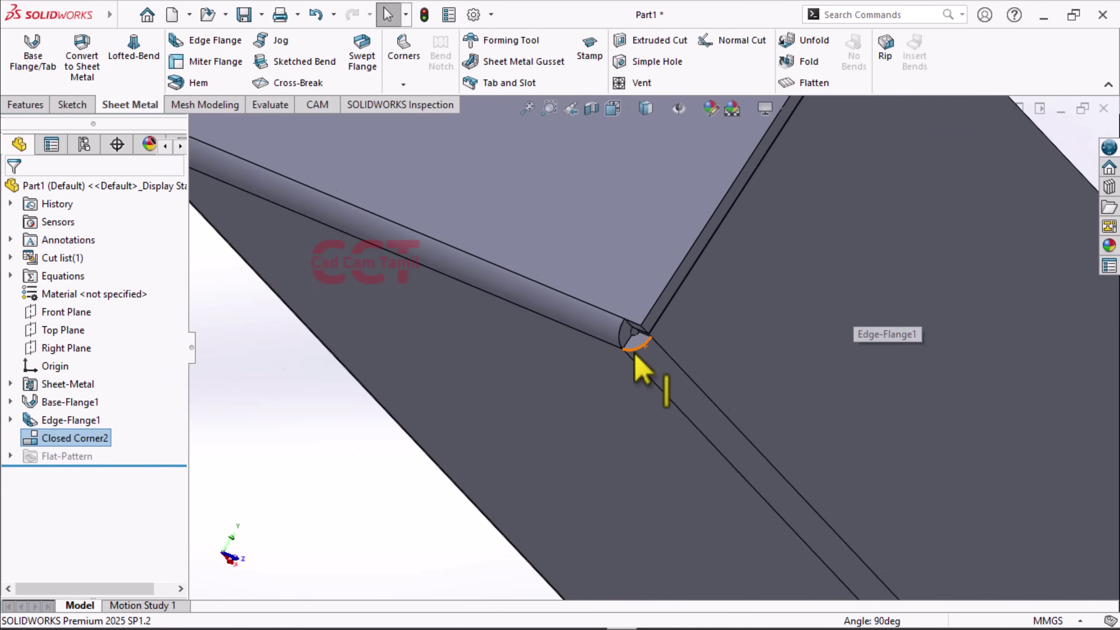
pyautogui.scroll(-3, 644, 348)
pyautogui.scroll(-2, 639, 318)
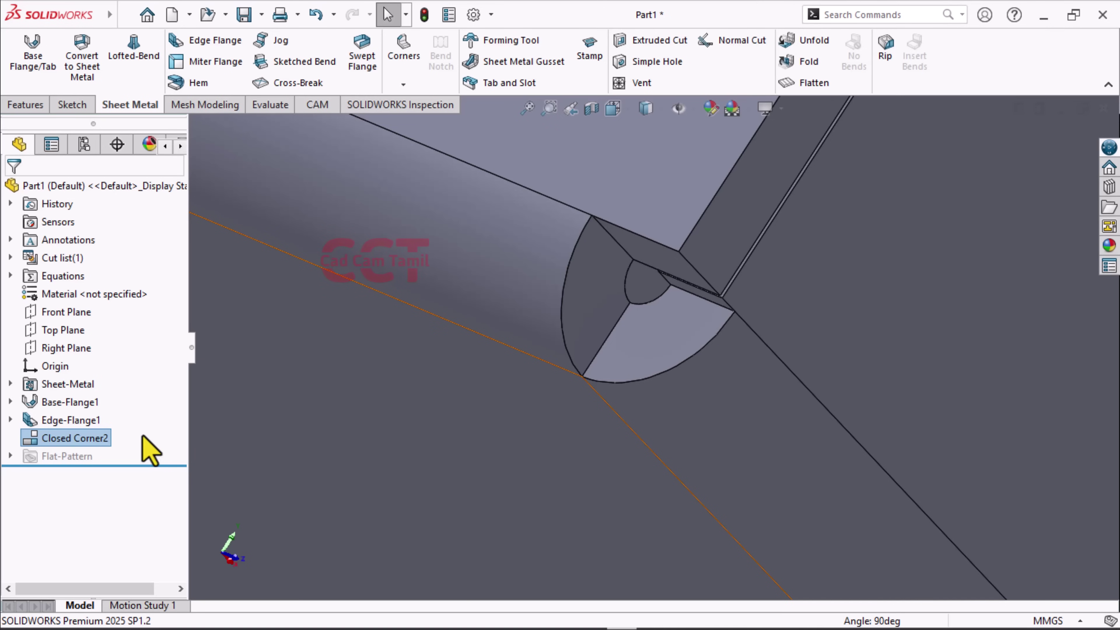
pyautogui.rightClick(86, 441)
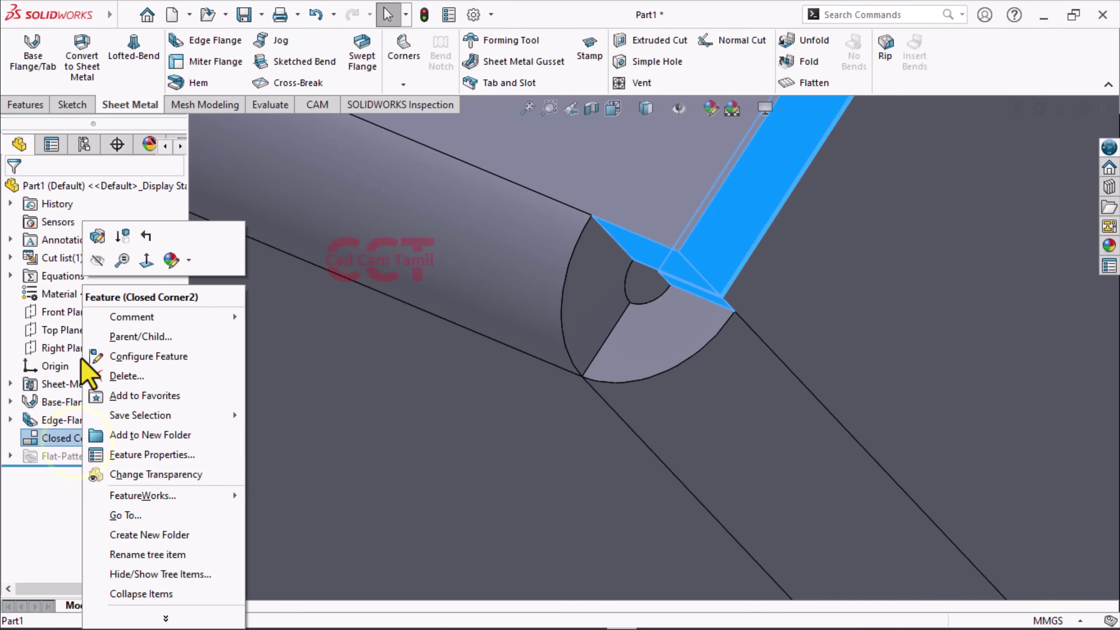
pyautogui.click(101, 235)
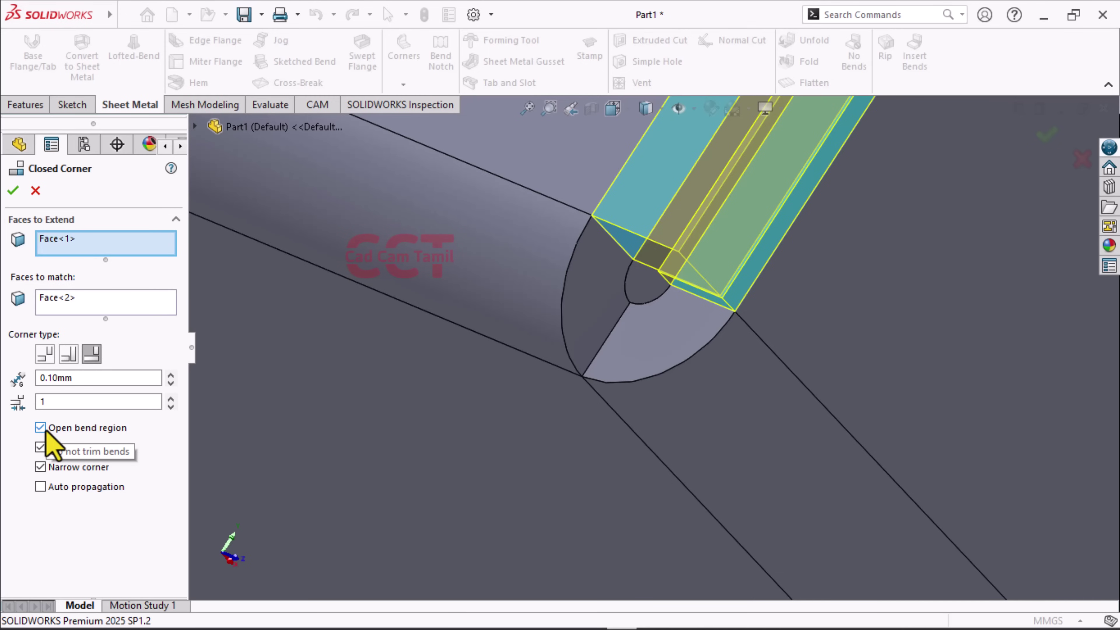
pyautogui.click(40, 447)
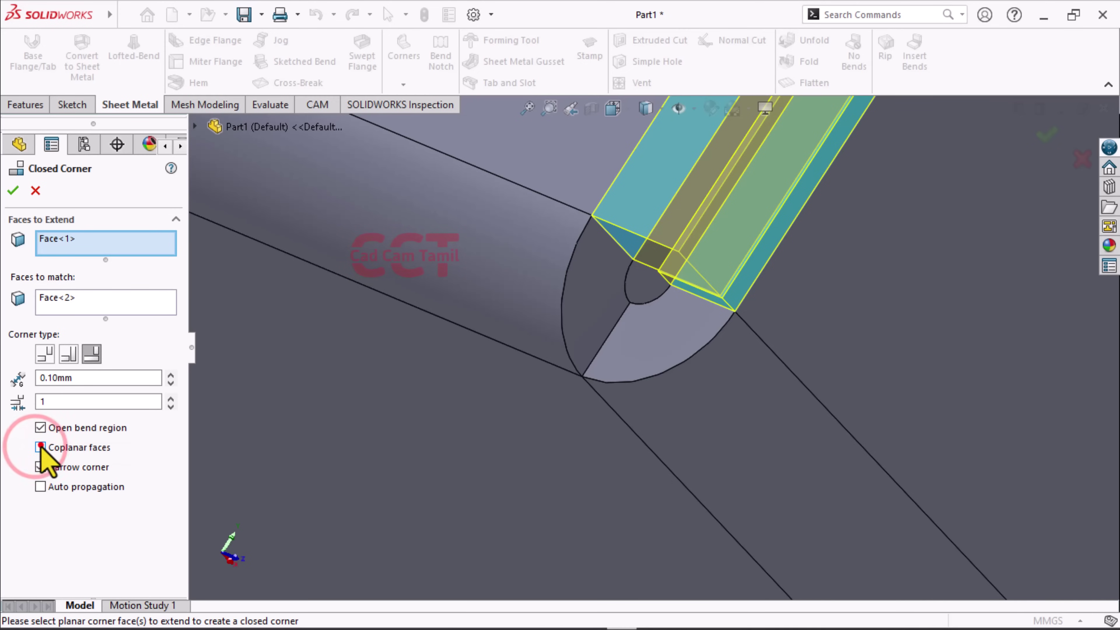
pyautogui.click(40, 467)
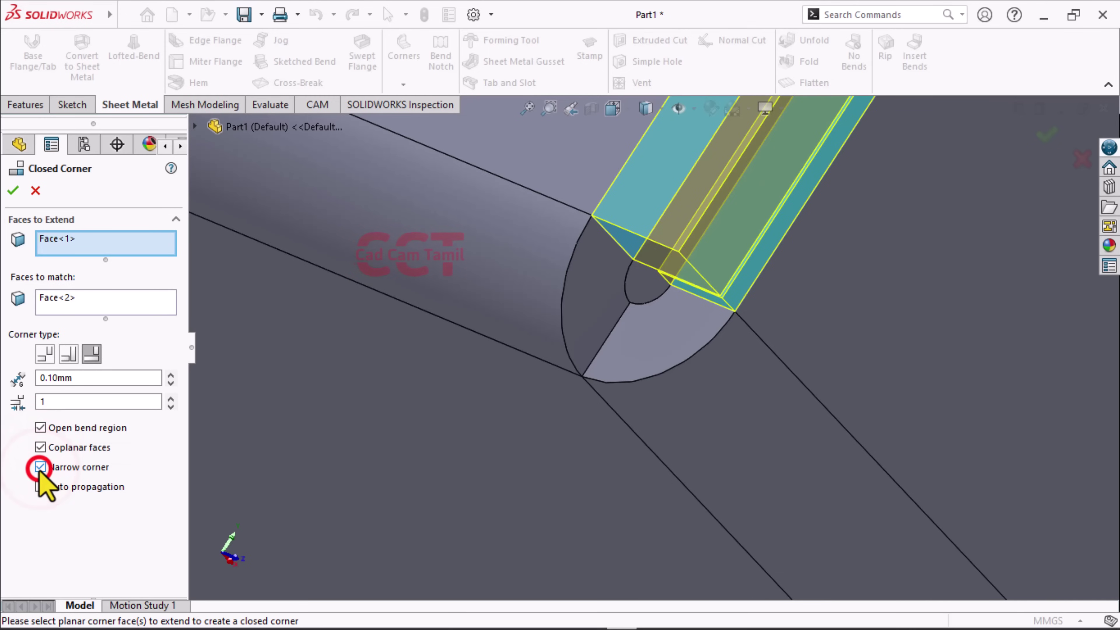
pyautogui.press('Return')
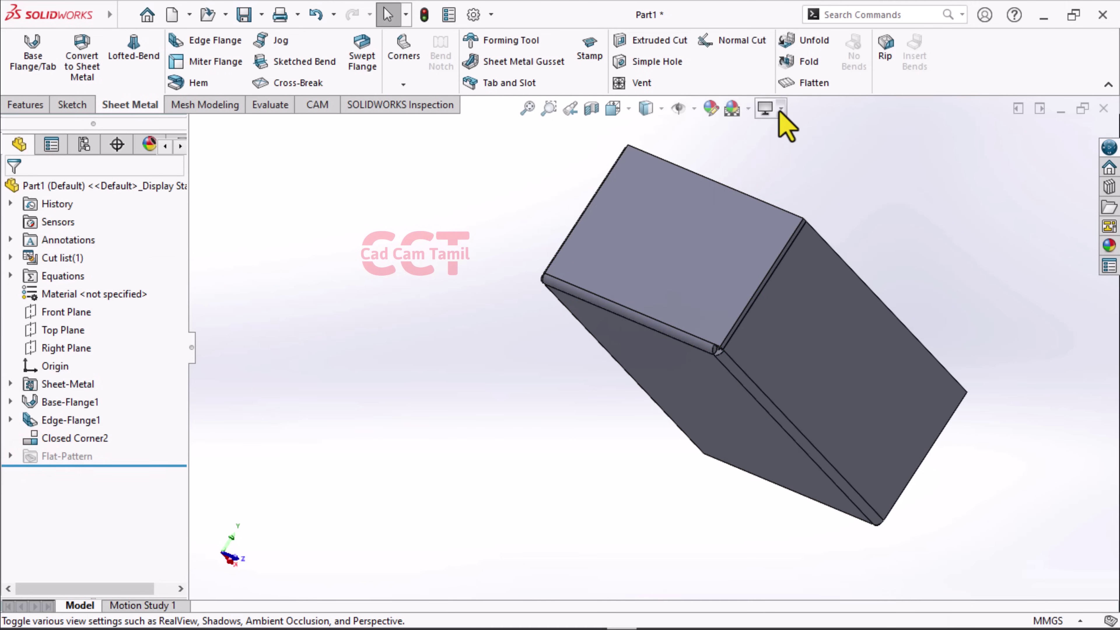
pyautogui.click(811, 83)
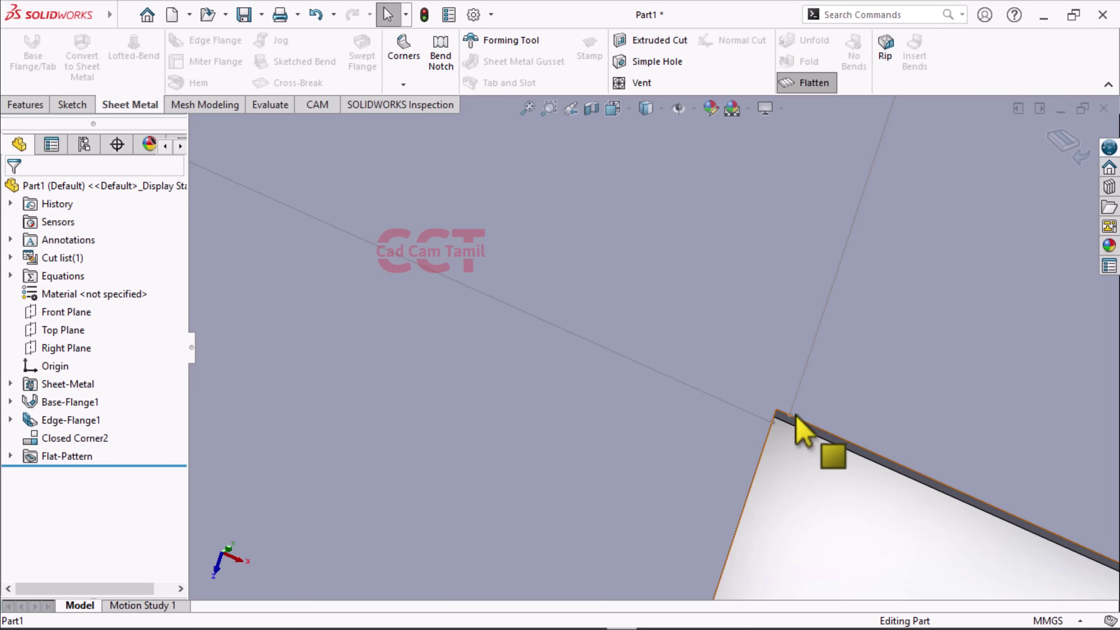
pyautogui.press('f')
pyautogui.scroll(5, 500, 313)
pyautogui.scroll(-5, 600, 293)
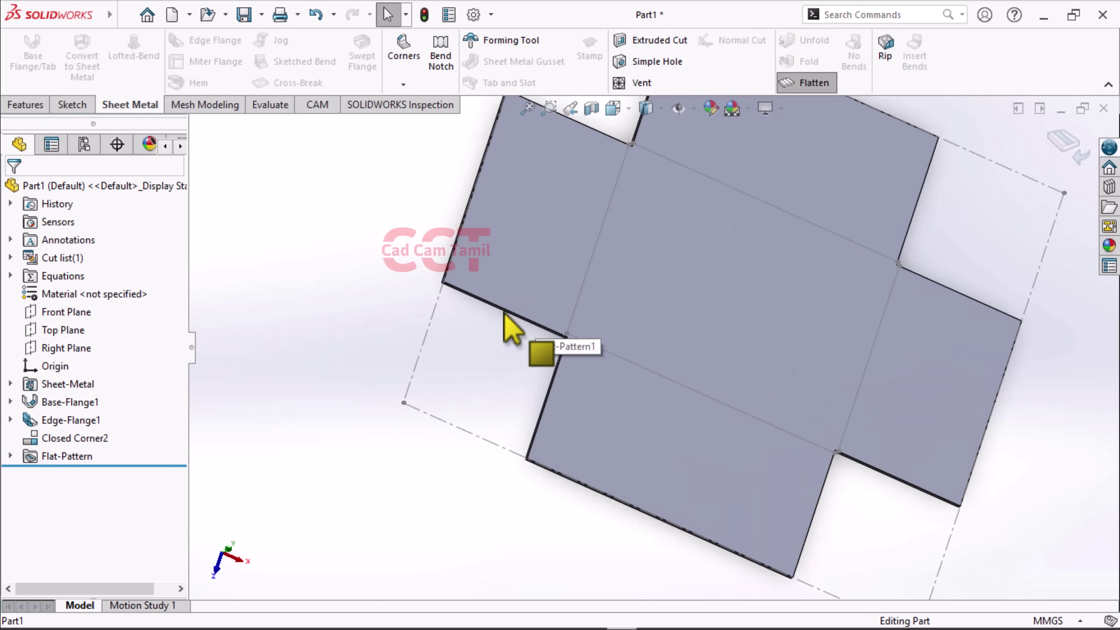
pyautogui.scroll(-3, 508, 325)
pyautogui.scroll(-2, 649, 375)
pyautogui.scroll(-2, 642, 333)
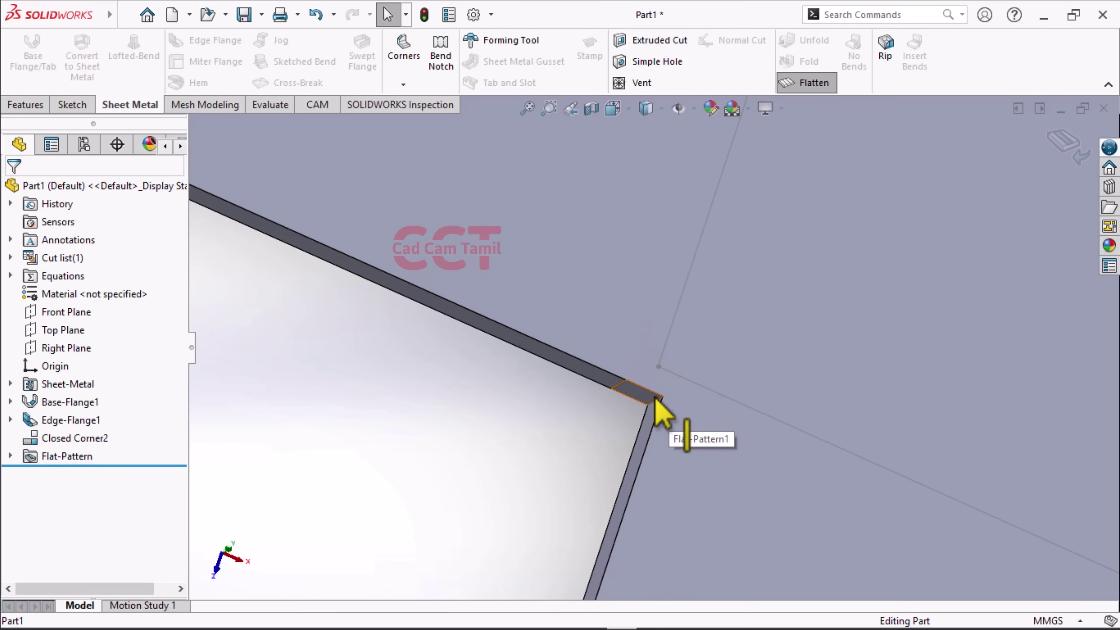
pyautogui.scroll(2, 639, 397)
pyautogui.scroll(3, 622, 411)
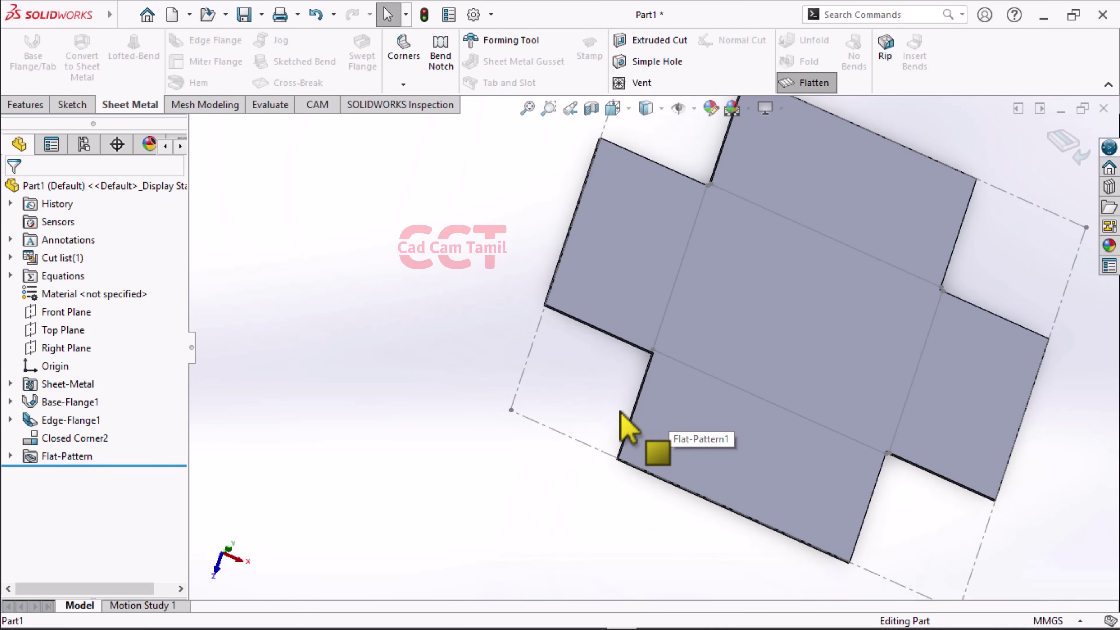
pyautogui.scroll(-5, 895, 483)
pyautogui.scroll(-1, 838, 397)
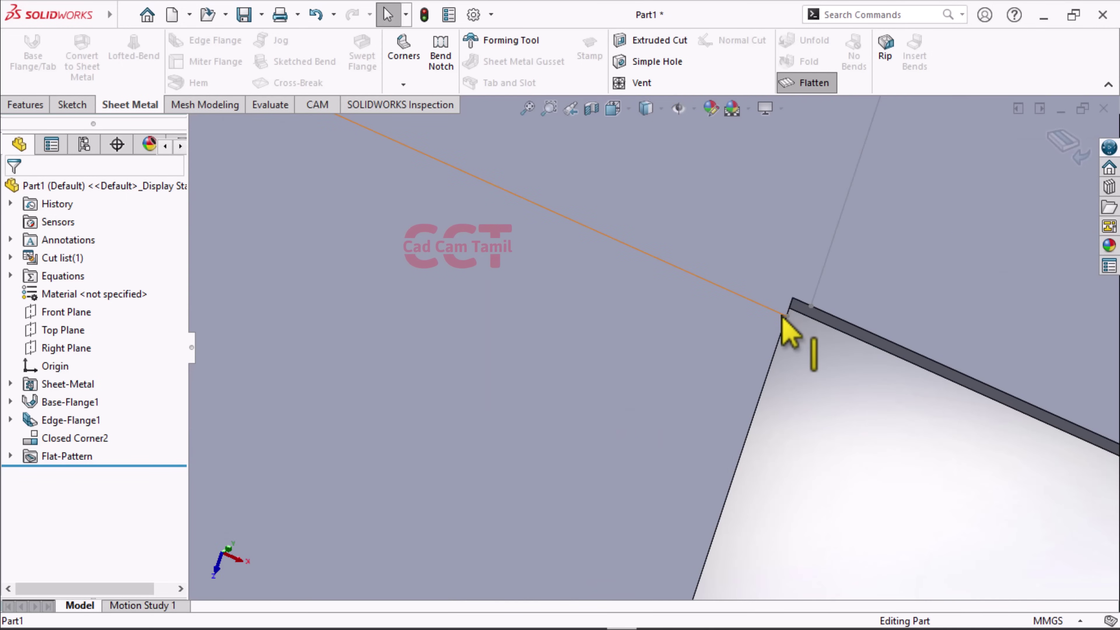
pyautogui.scroll(-1, 816, 353)
pyautogui.scroll(5, 844, 375)
pyautogui.scroll(-3, 441, 272)
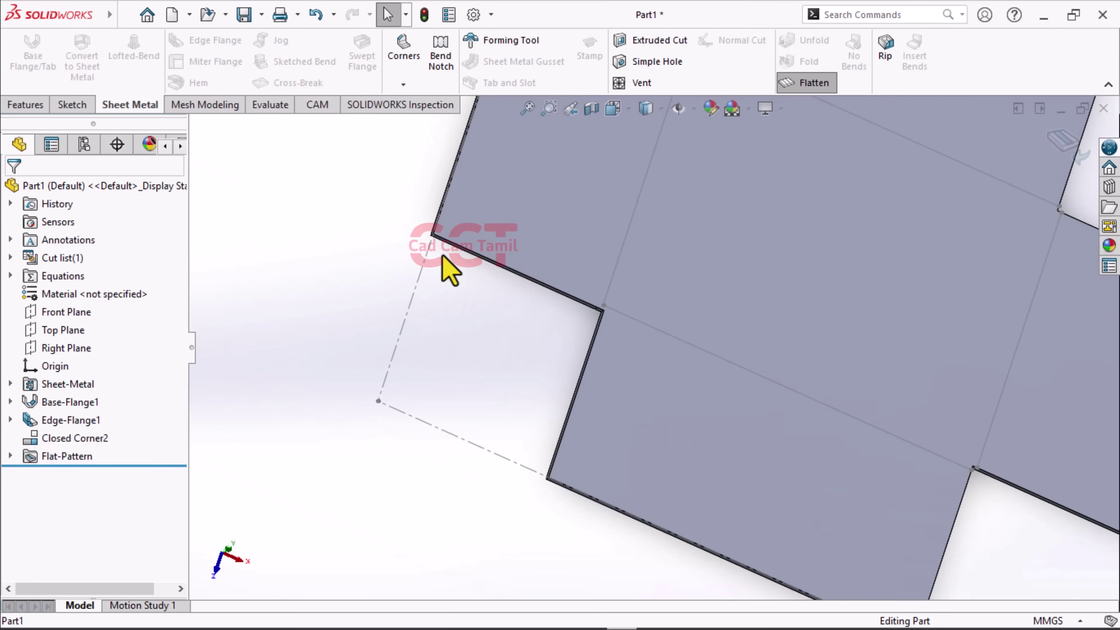
pyautogui.scroll(-2, 666, 329)
pyautogui.scroll(-2, 662, 336)
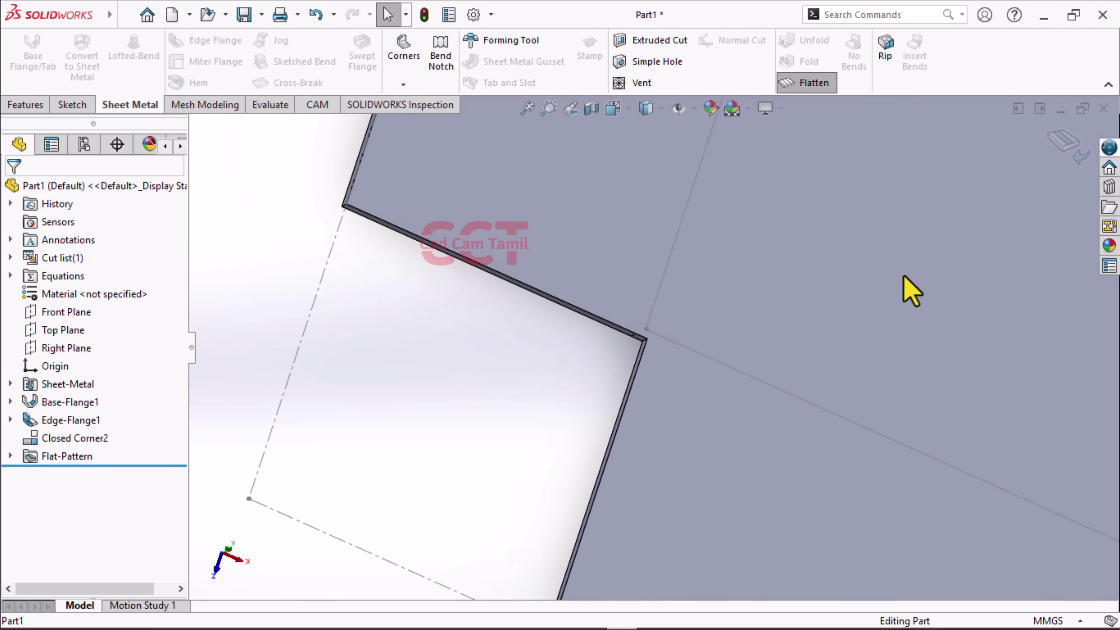
pyautogui.click(796, 82)
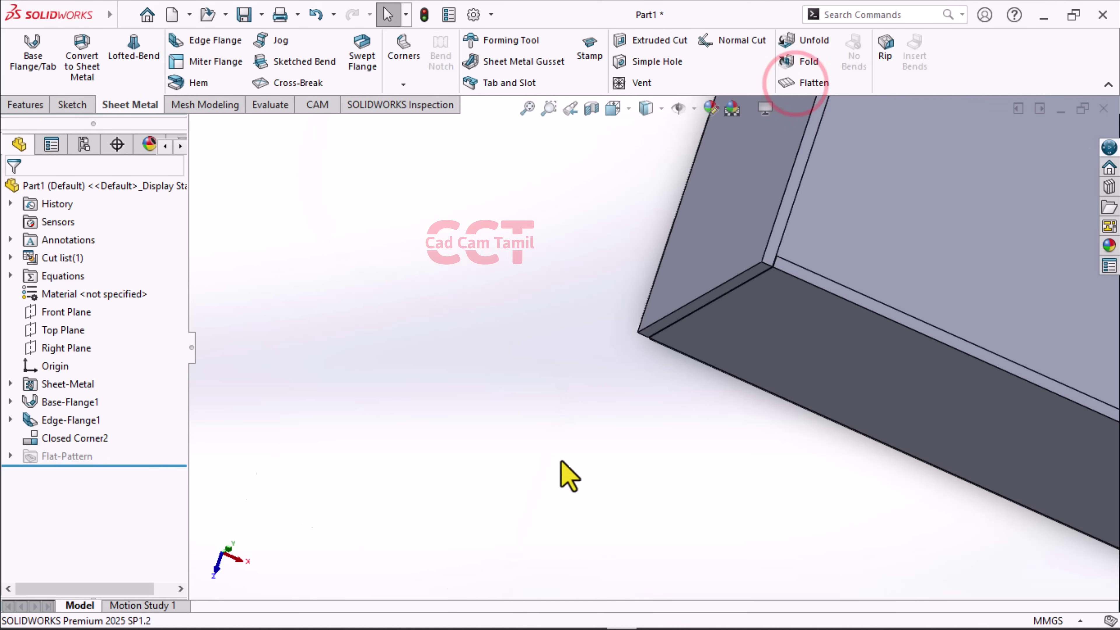
# View the folded box from above and show the Sheet Metal Corners list
pyautogui.moveTo(886, 426); pyautogui.dragTo(875, 438, button='middle')
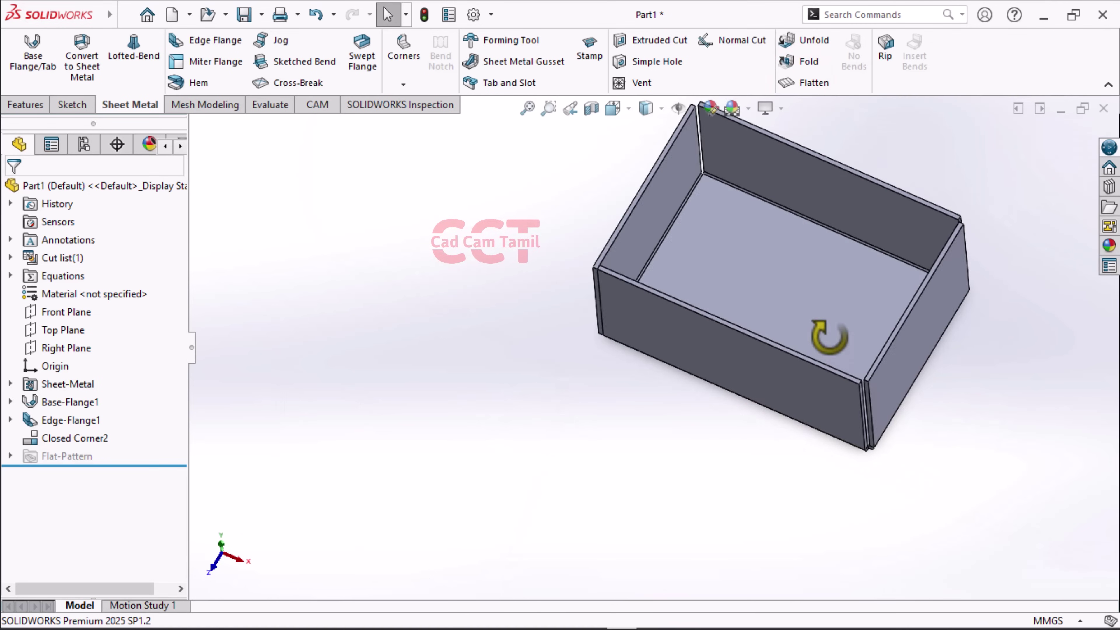
pyautogui.scroll(-5, 697, 211)
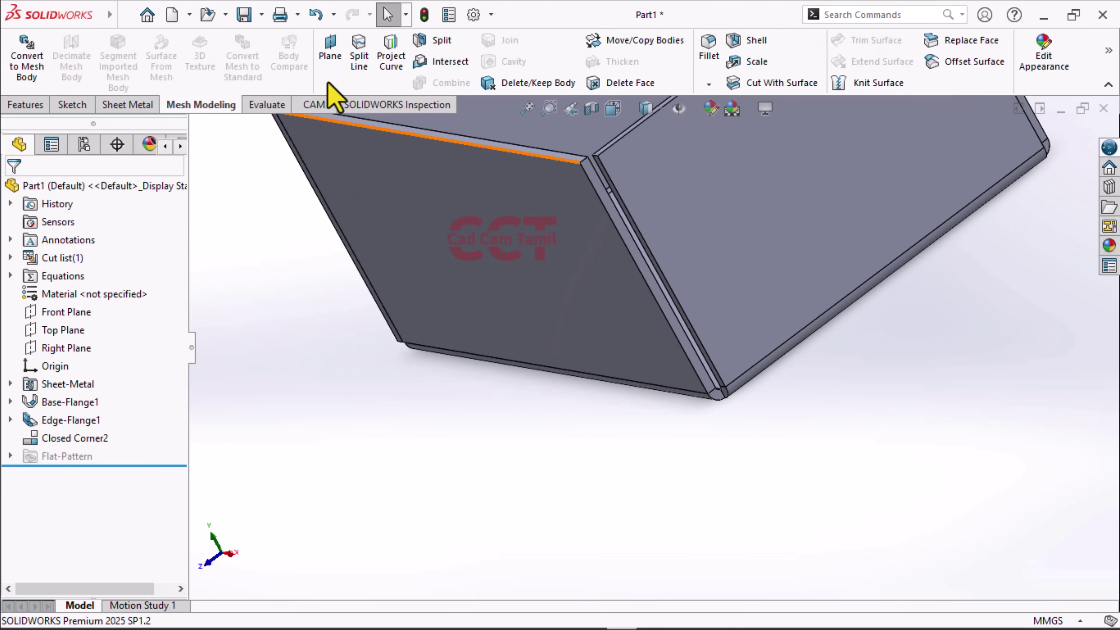
pyautogui.click(127, 104)
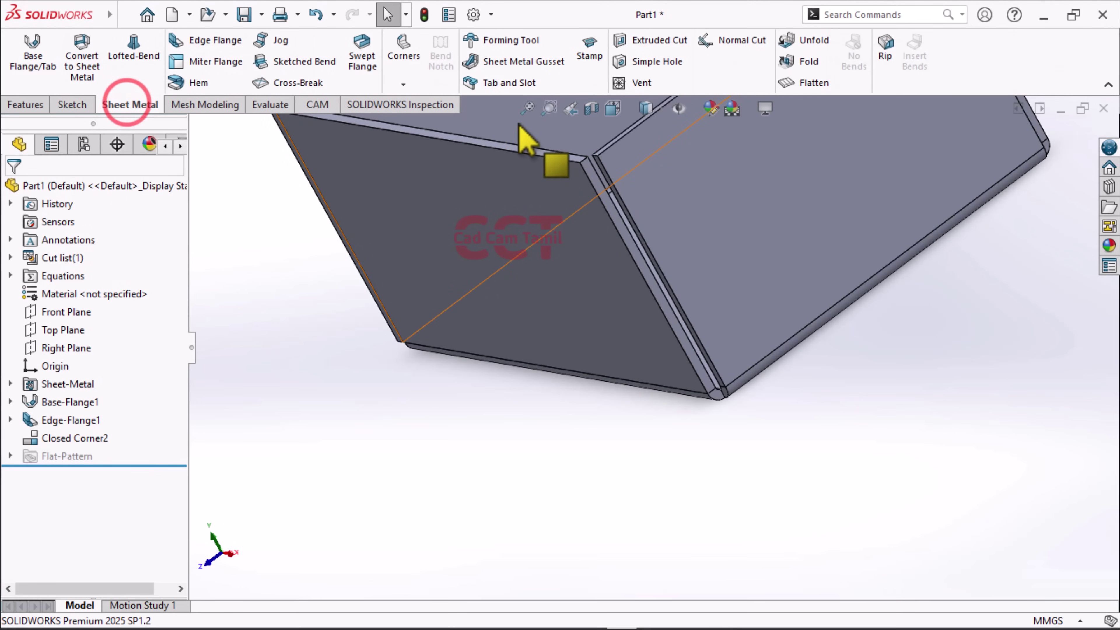
pyautogui.click(390, 86)
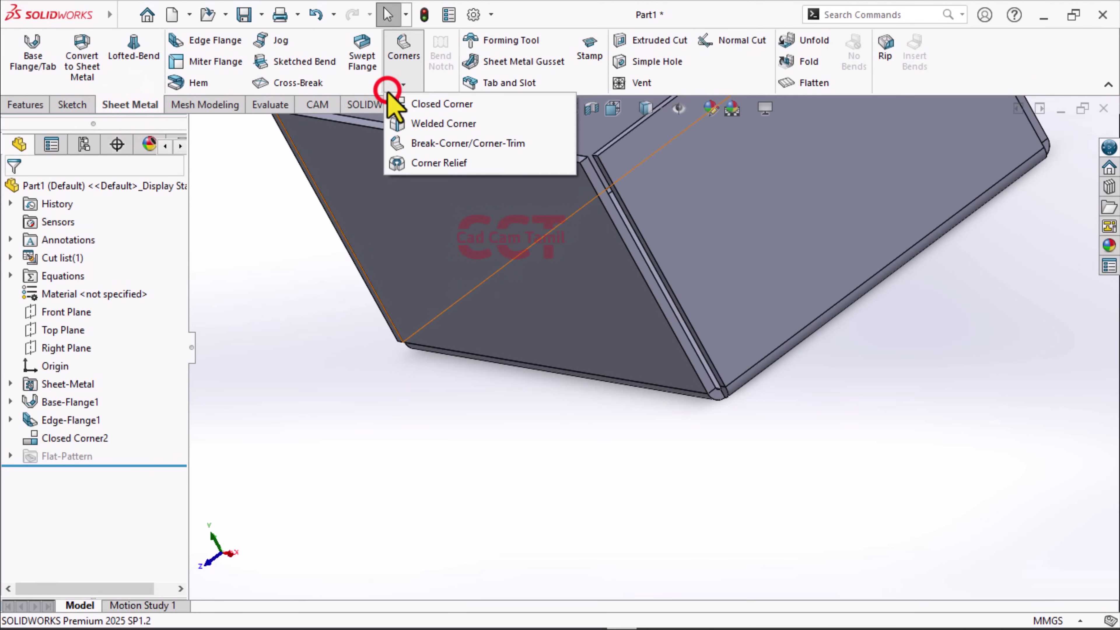
# Start a Welded Corner and pick the two side faces meeting at the front box corner
pyautogui.click(490, 126)
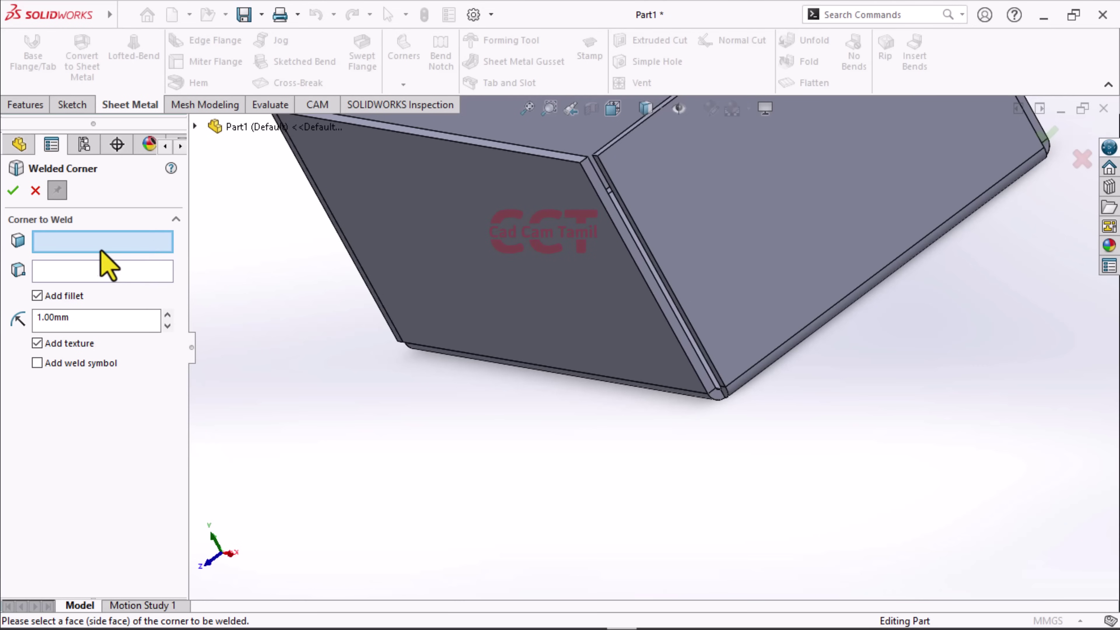
pyautogui.click(673, 325)
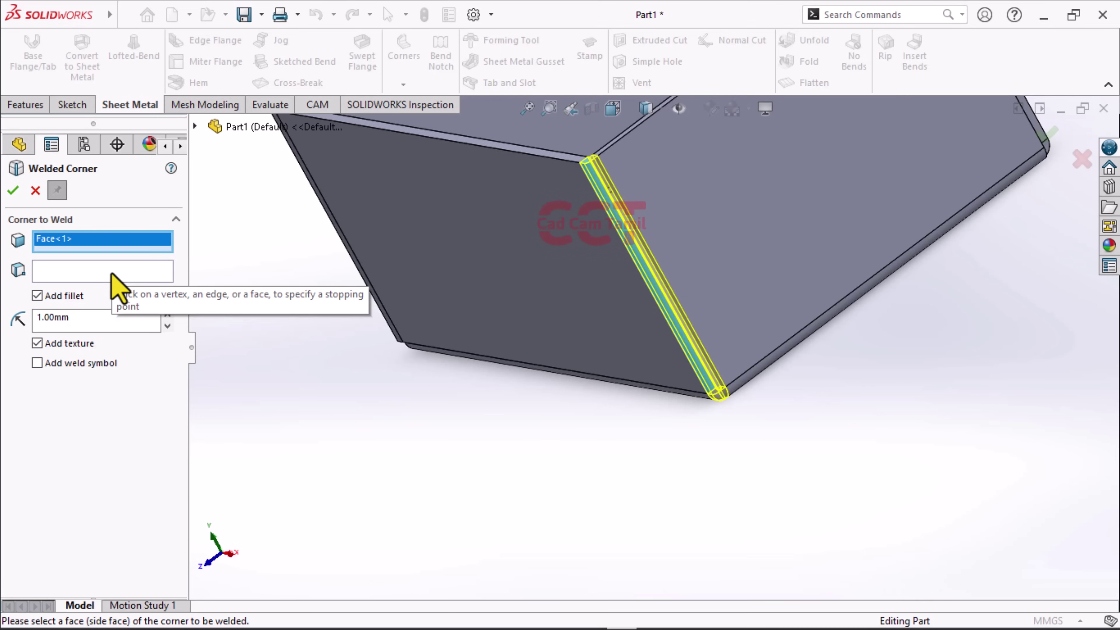
pyautogui.click(633, 248)
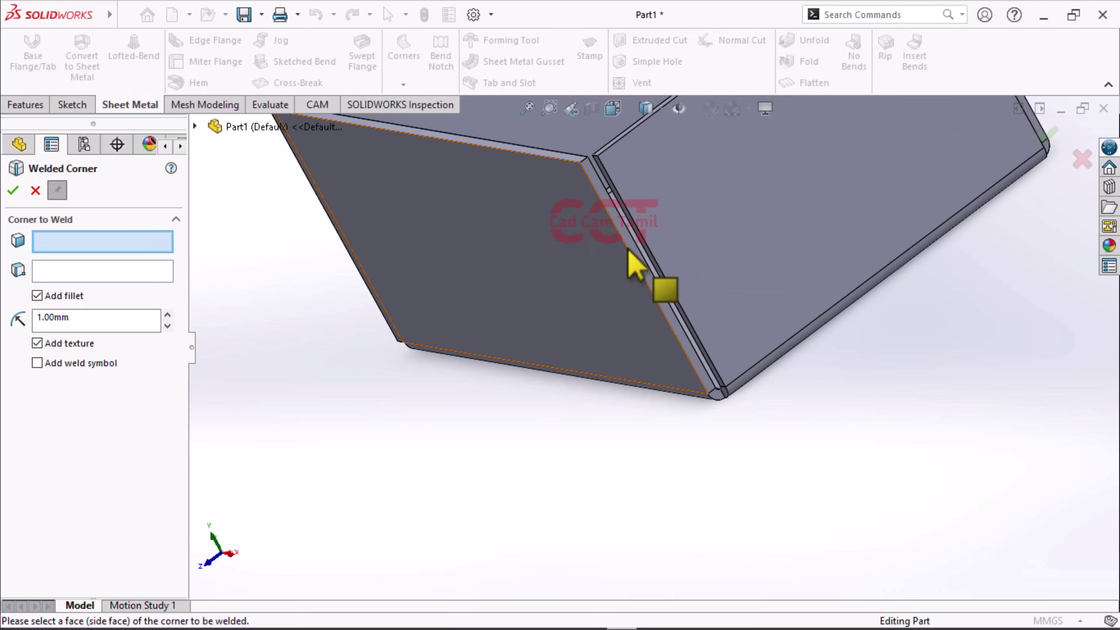
pyautogui.click(628, 242)
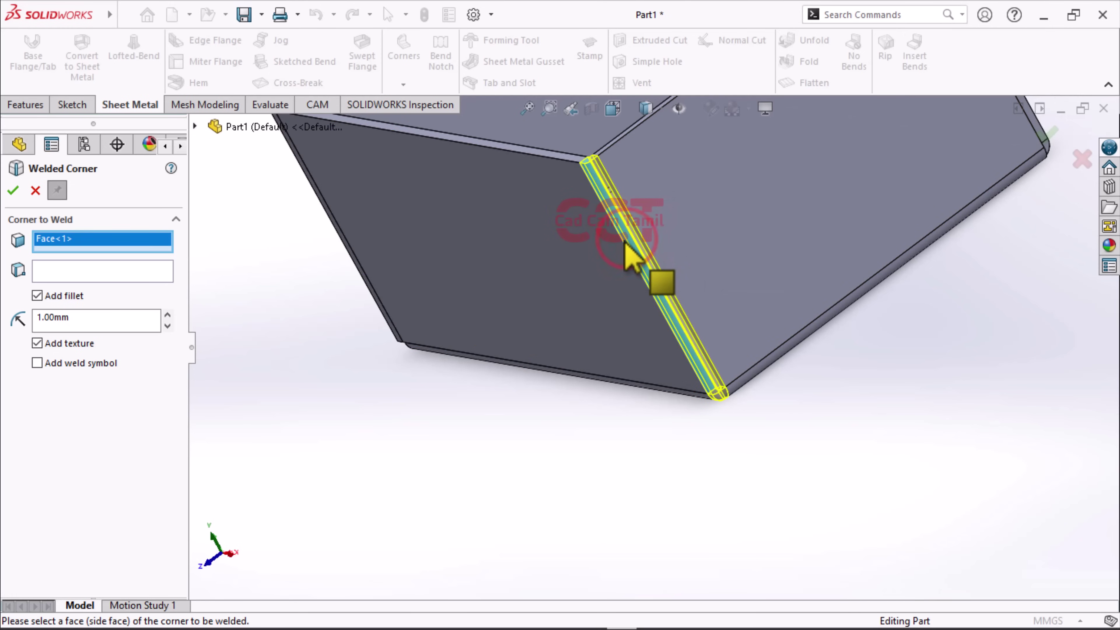
pyautogui.click(54, 272)
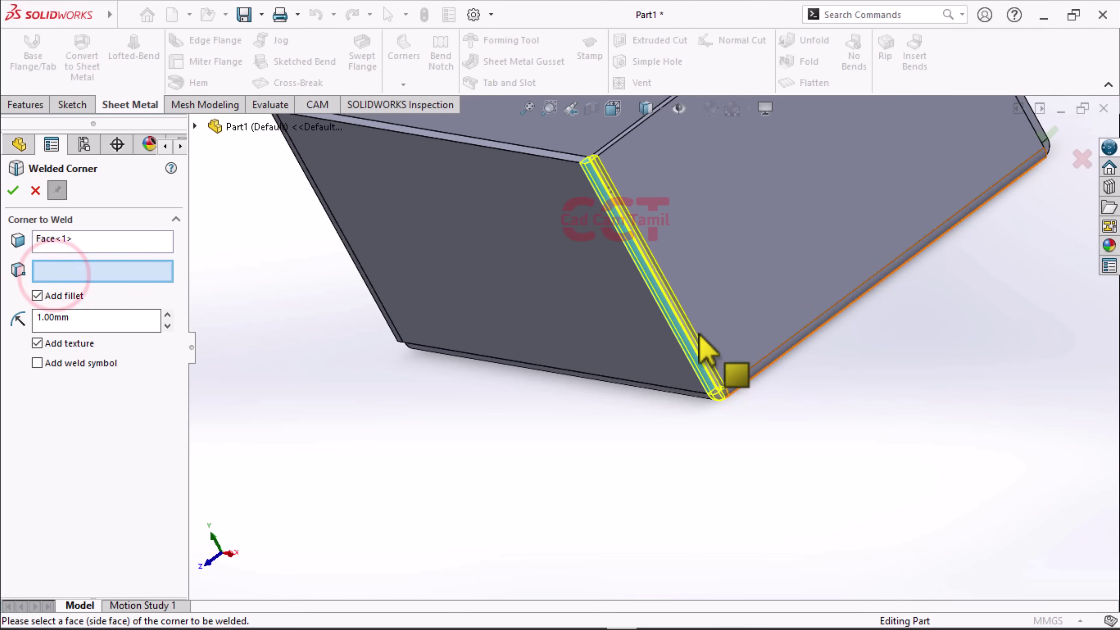
pyautogui.click(650, 282)
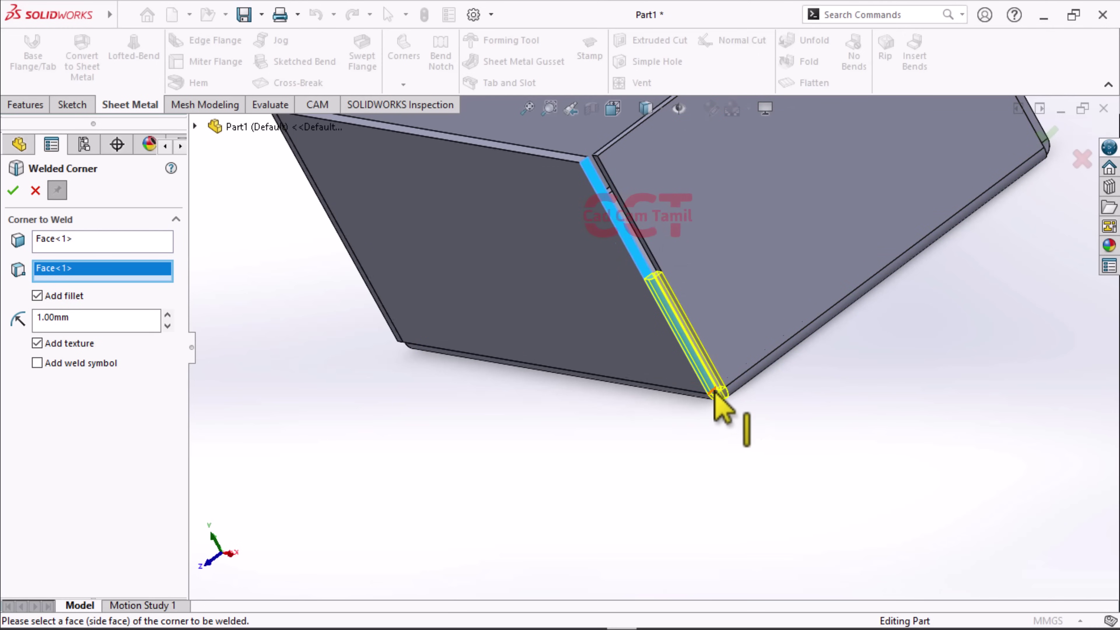
# Keep the 1.00mm fillet bead, add a weld symbol, and apply the welded corner
pyautogui.scroll(-2, 710, 361)
pyautogui.scroll(-3, 705, 332)
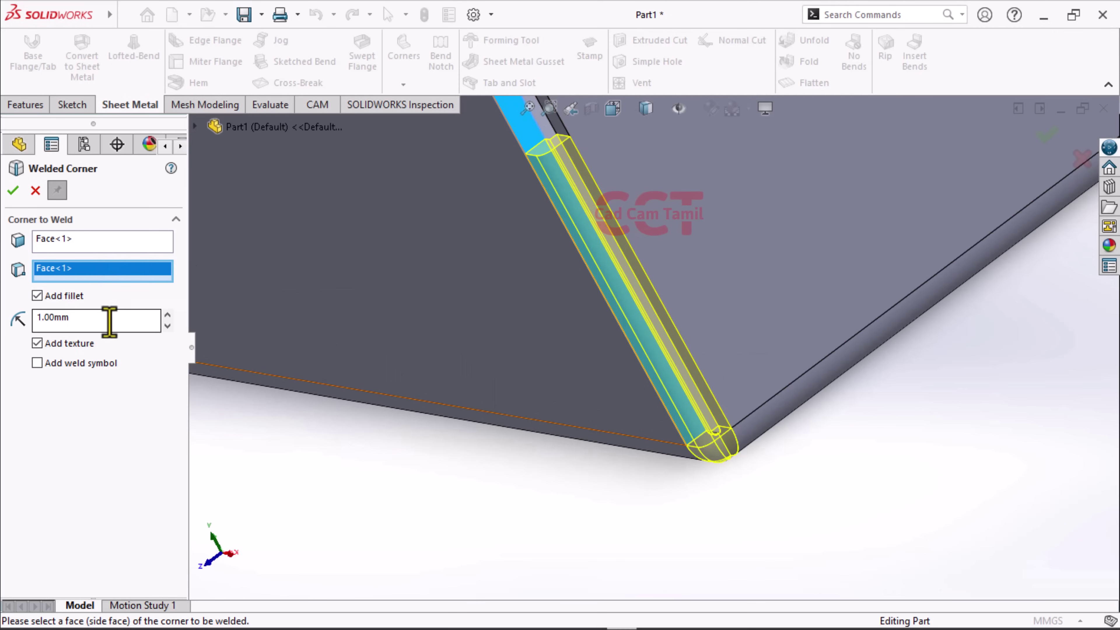
pyautogui.scroll(-1, 636, 305)
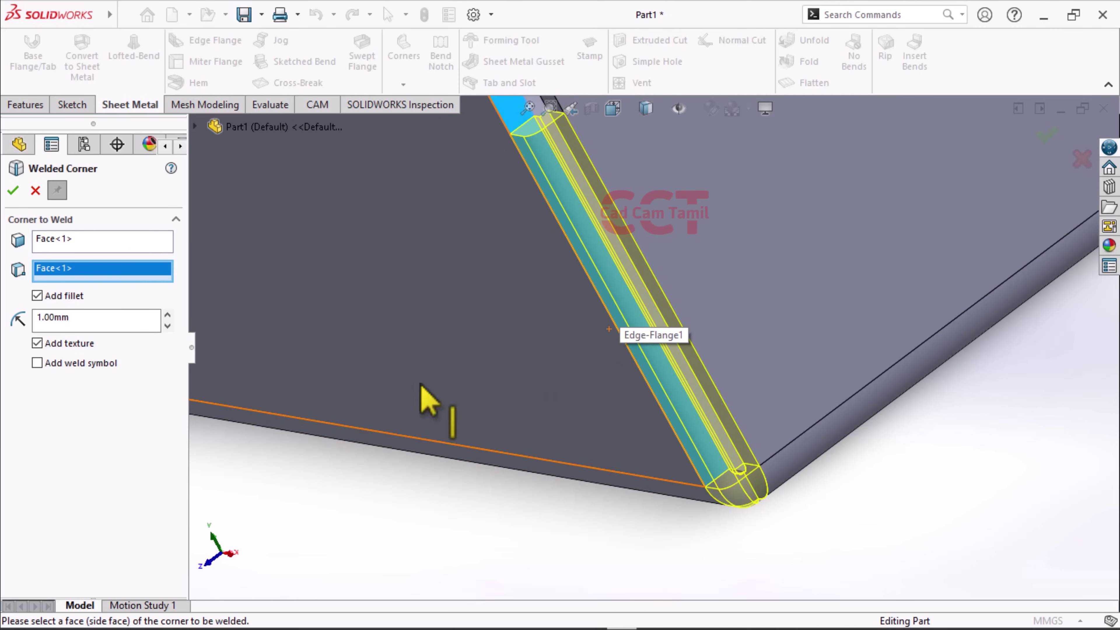
pyautogui.click(37, 295)
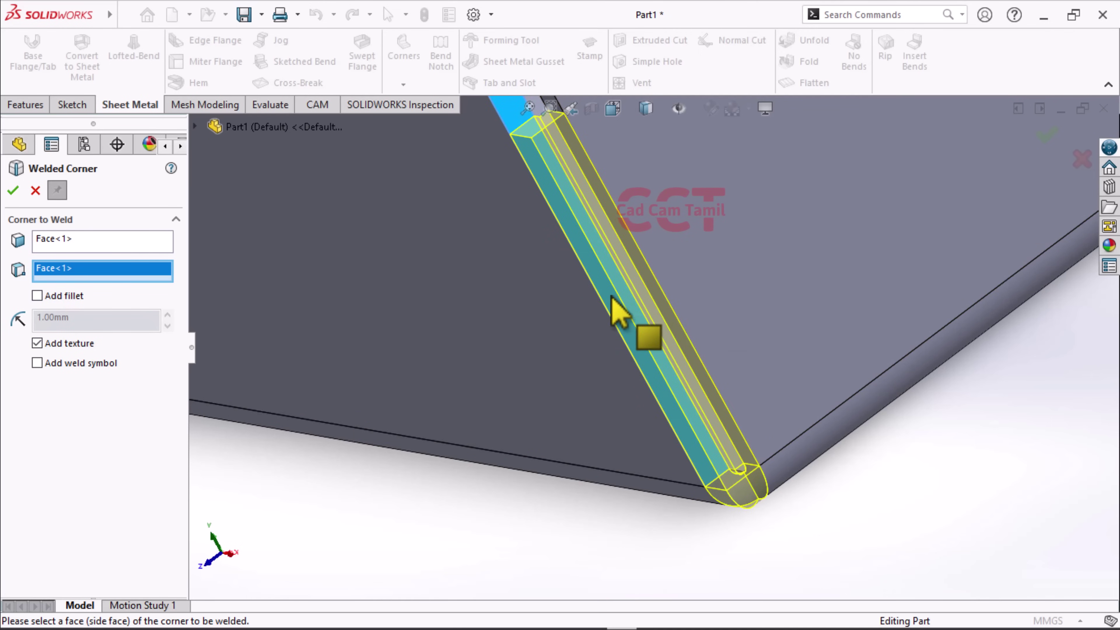
pyautogui.click(35, 295)
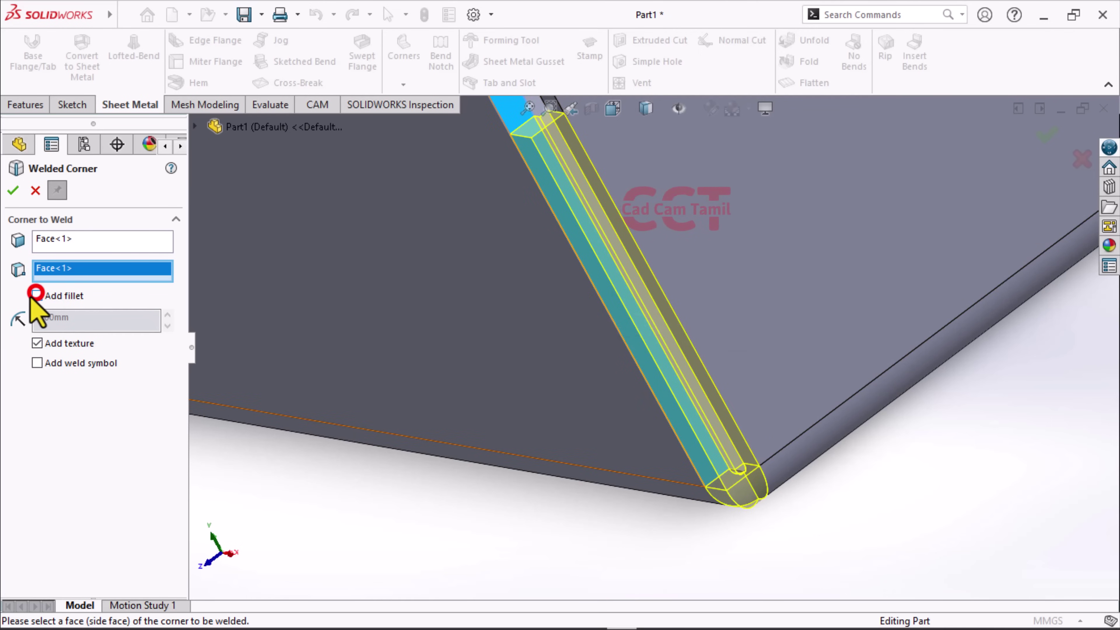
pyautogui.click(35, 295)
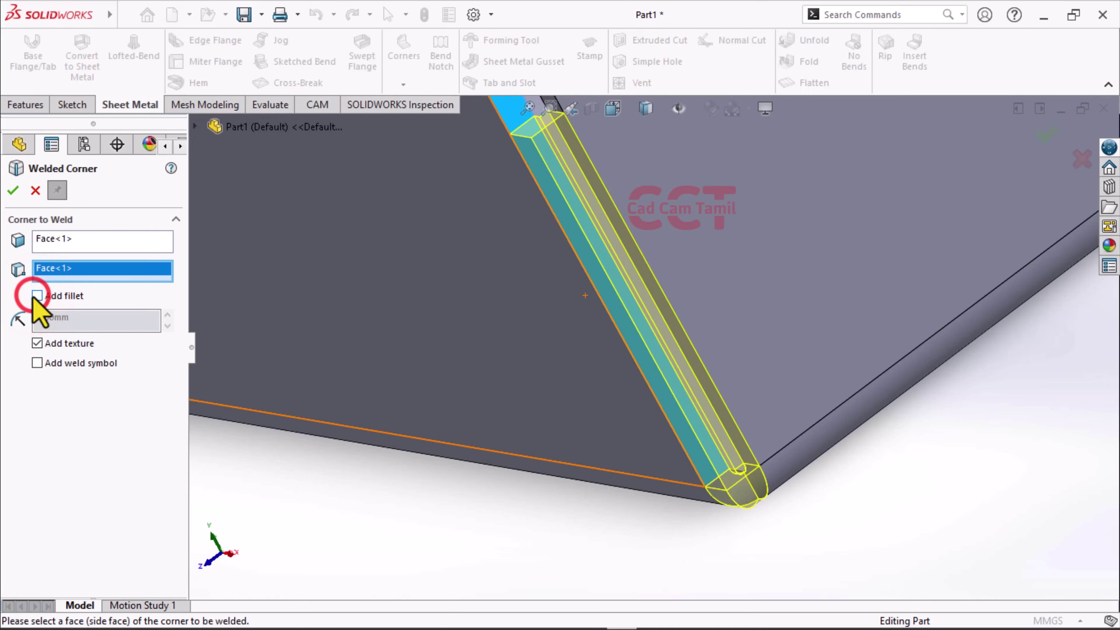
pyautogui.click(36, 295)
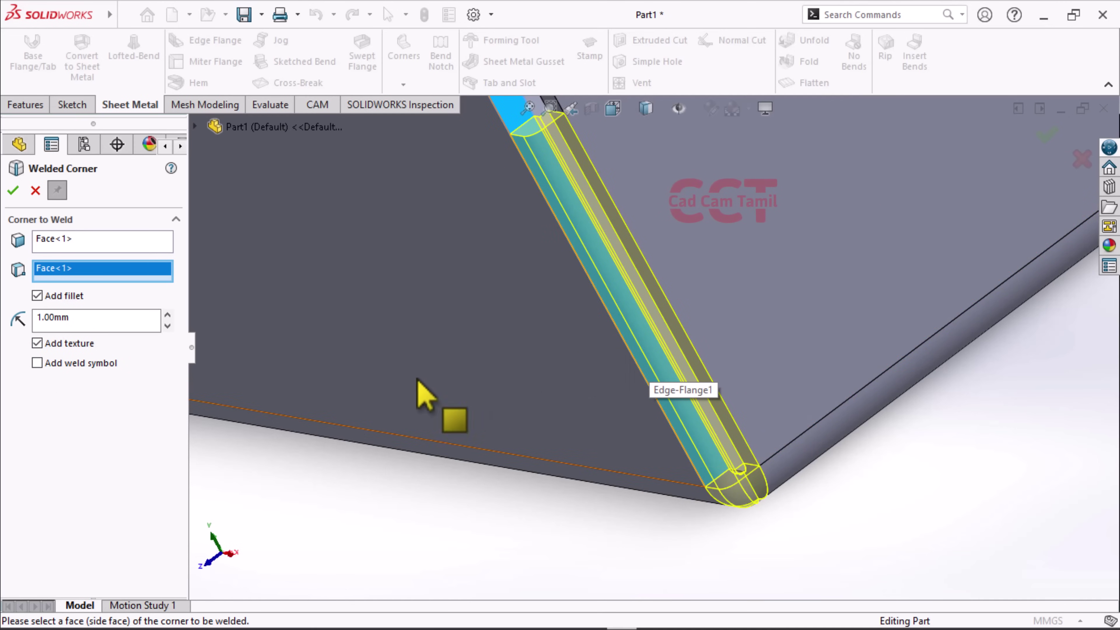
pyautogui.click(37, 363)
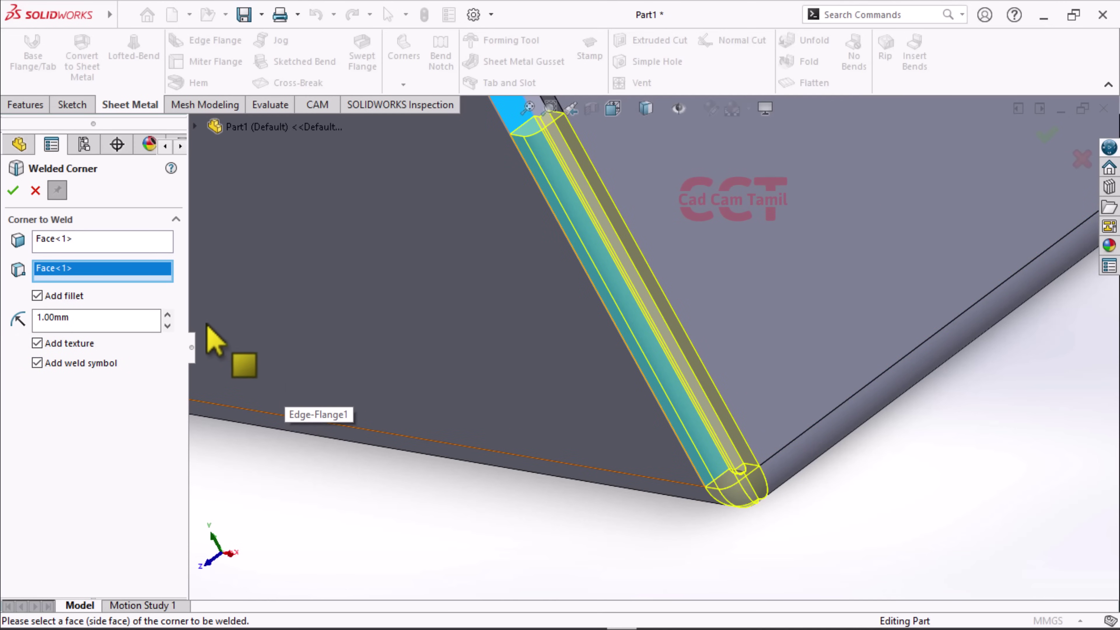
pyautogui.click(13, 190)
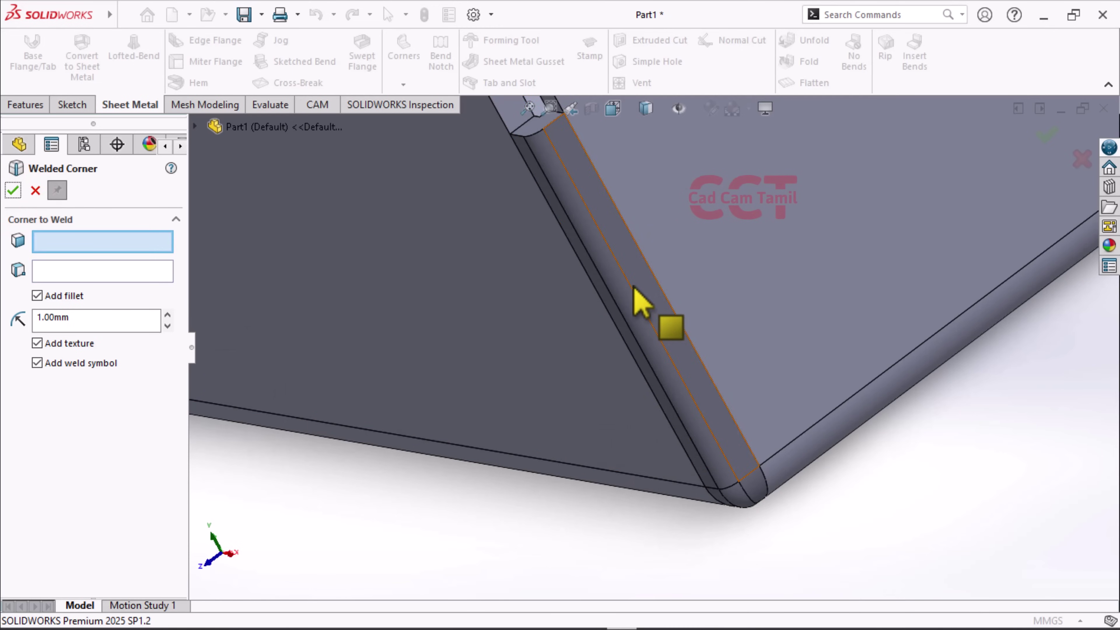
# Inspect the welded corner on the whole box and close the welded corner setup
pyautogui.scroll(5, 575, 498)
pyautogui.scroll(5, 575, 498)
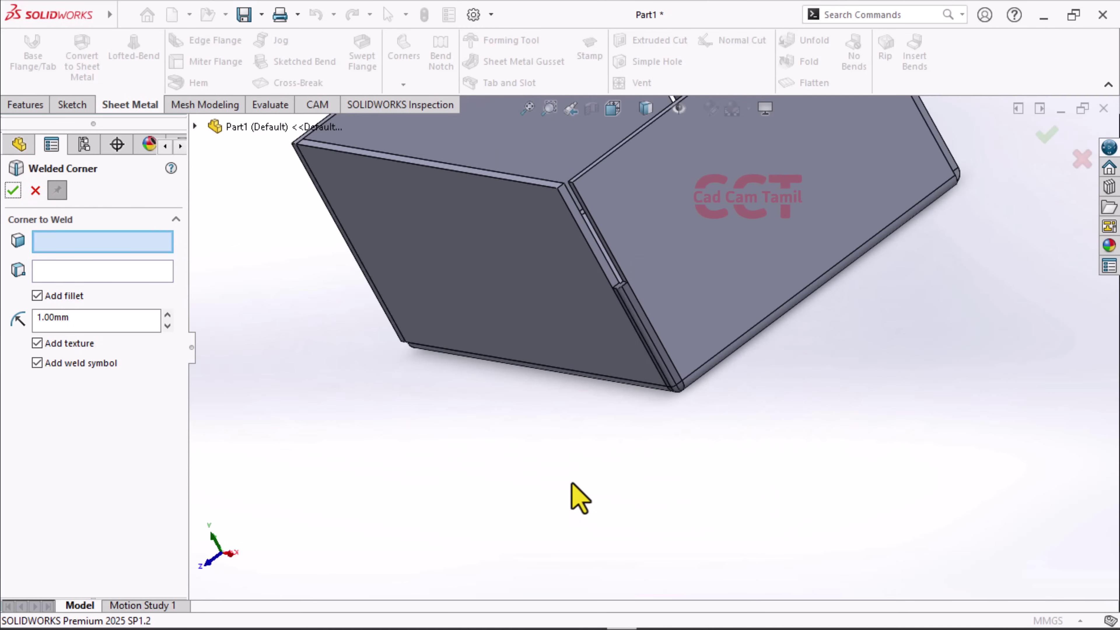
pyautogui.moveTo(693, 310)
pyautogui.mouseDown(button='middle')
pyautogui.moveTo(857, 371)
pyautogui.moveTo(743, 328)
pyautogui.moveTo(701, 340)
pyautogui.moveTo(725, 351)
pyautogui.moveTo(732, 277)
pyautogui.mouseUp(button='middle')
pyautogui.scroll(-3, 732, 278)
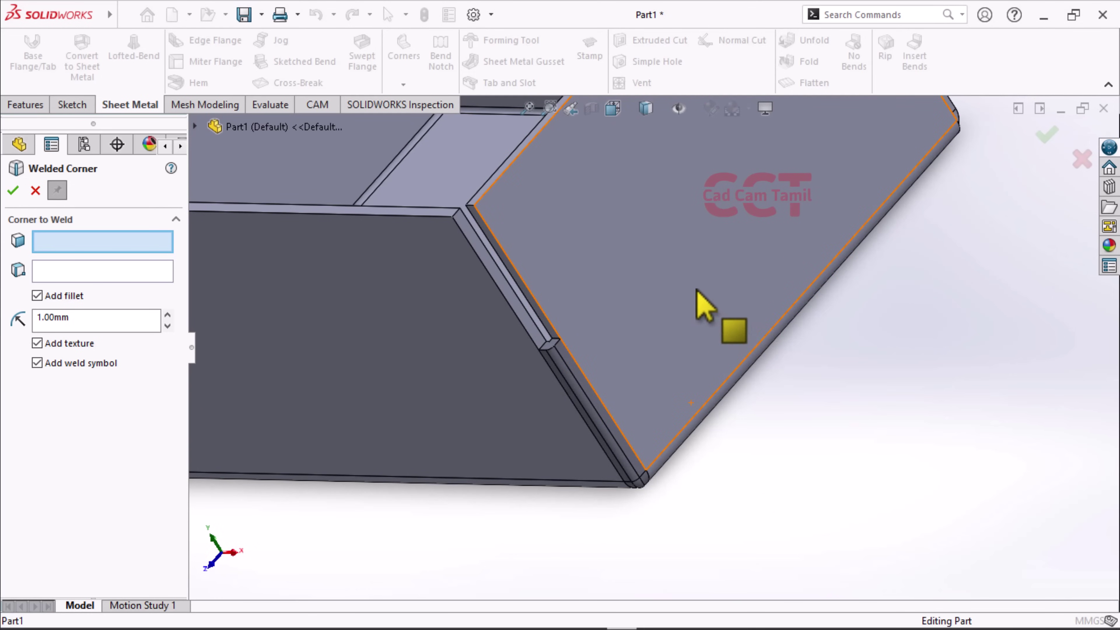
pyautogui.moveTo(733, 343)
pyautogui.mouseDown(button='middle')
pyautogui.moveTo(733, 294)
pyautogui.moveTo(665, 270)
pyautogui.moveTo(745, 309)
pyautogui.mouseUp(button='middle')
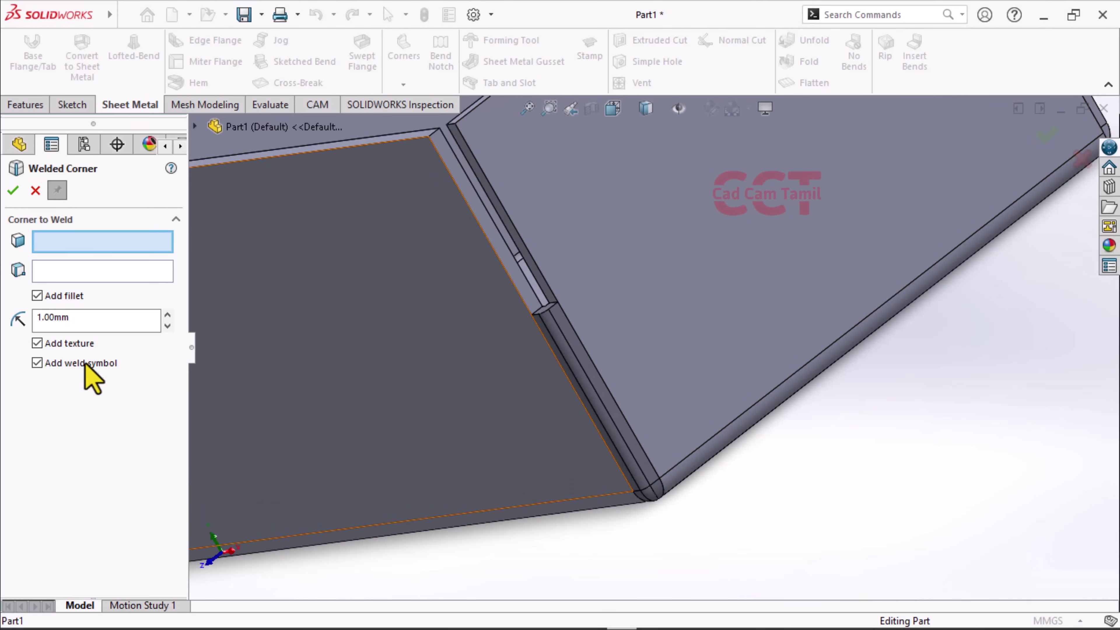
pyautogui.press('Return')
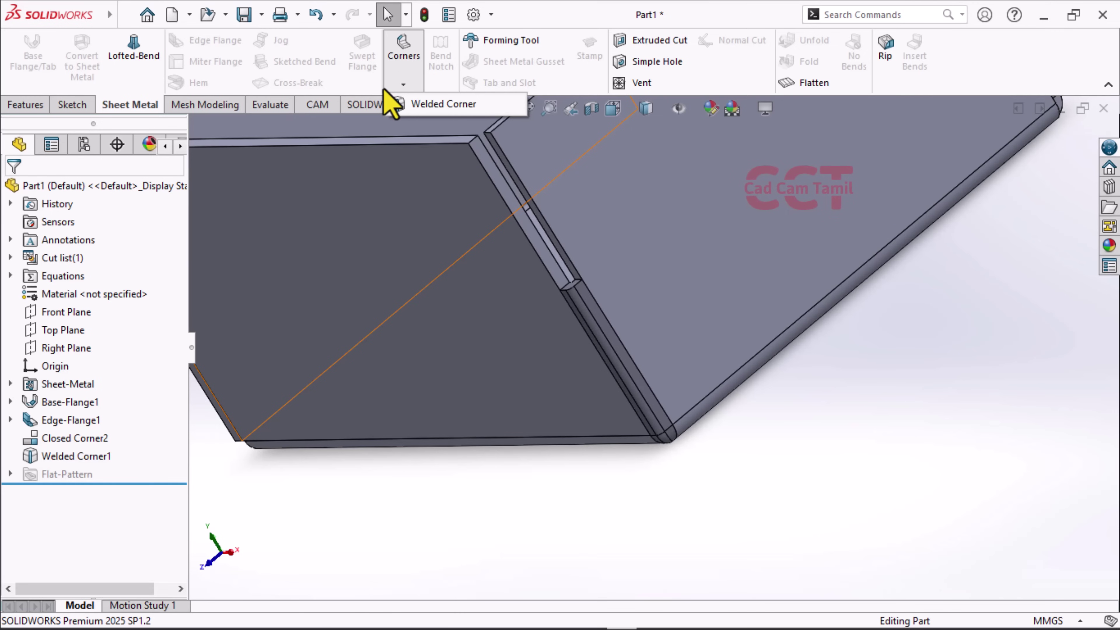
# Delete Welded Corner1 from the feature tree and confirm
pyautogui.click(51, 457)
pyautogui.rightClick(52, 456)
pyautogui.click(88, 376)
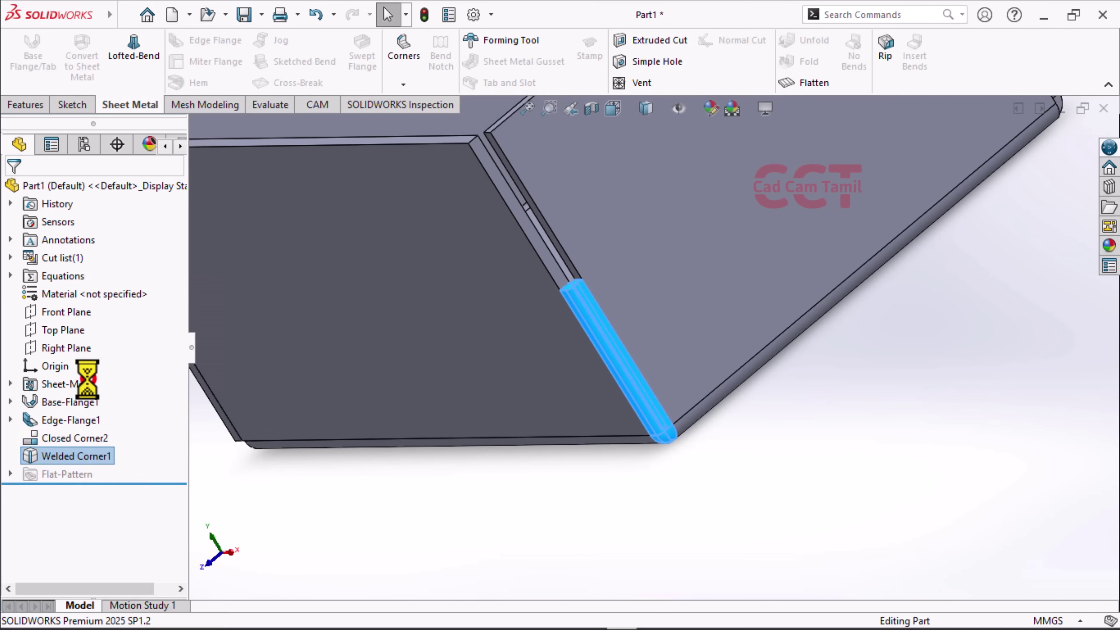
pyautogui.click(563, 145)
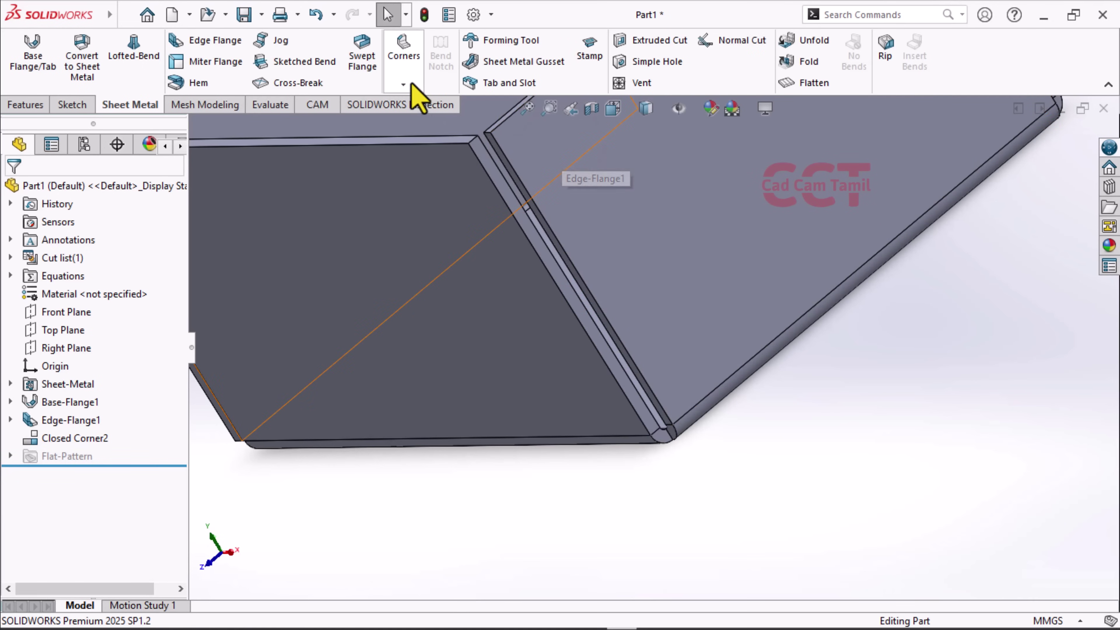
# Start a 5.00mm Break Corner and turn the box to show its flange faces
pyautogui.click(404, 83)
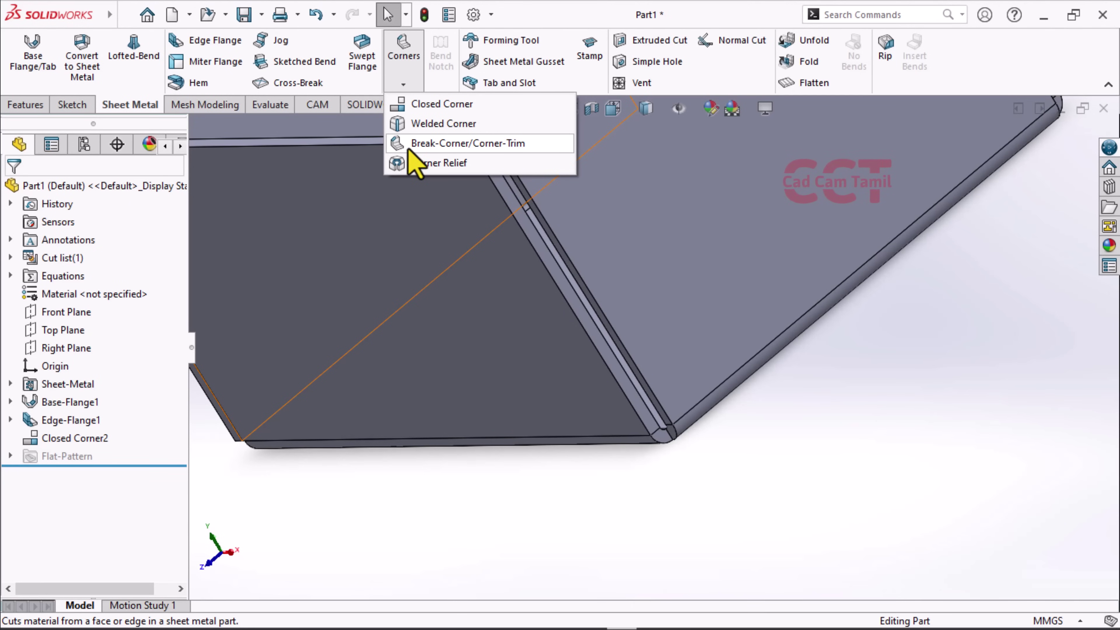
pyautogui.click(410, 144)
pyautogui.moveTo(706, 257)
pyautogui.mouseDown(button='middle')
pyautogui.moveTo(420, 503)
pyautogui.moveTo(706, 322)
pyautogui.mouseUp(button='middle')
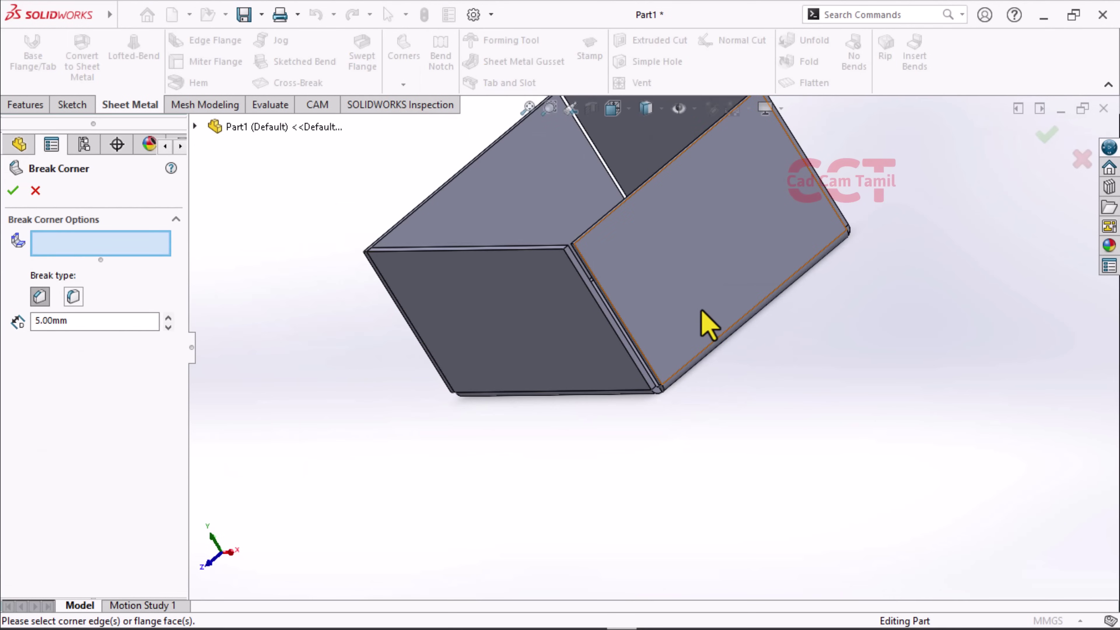
# Select the flange face whose two corners will be broken
pyautogui.click(688, 266)
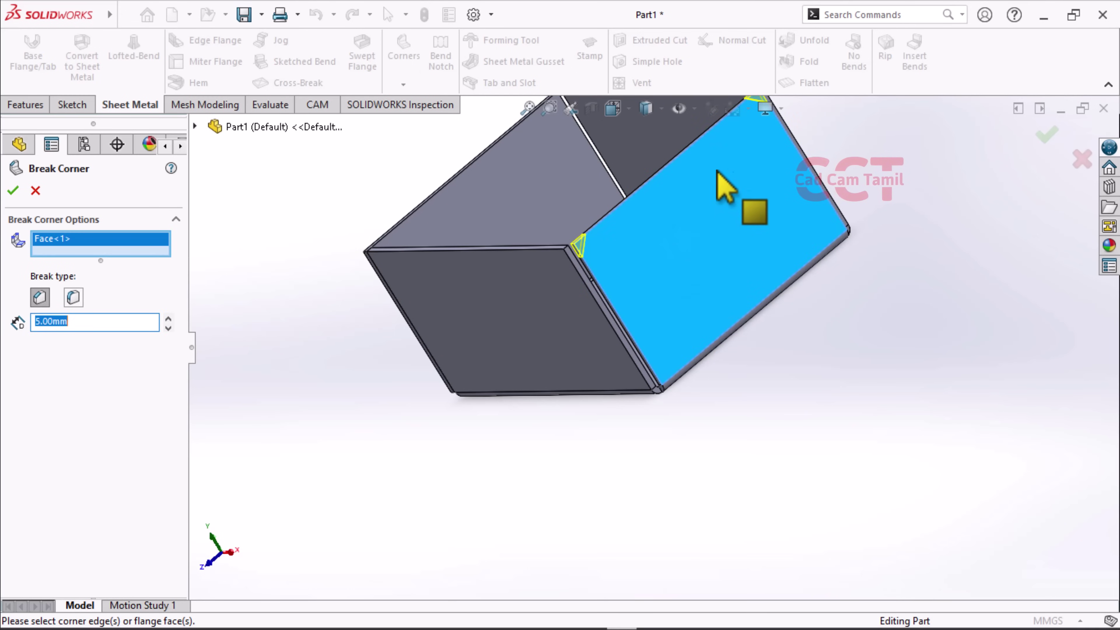
pyautogui.scroll(3, 725, 180)
pyautogui.scroll(-5, 701, 237)
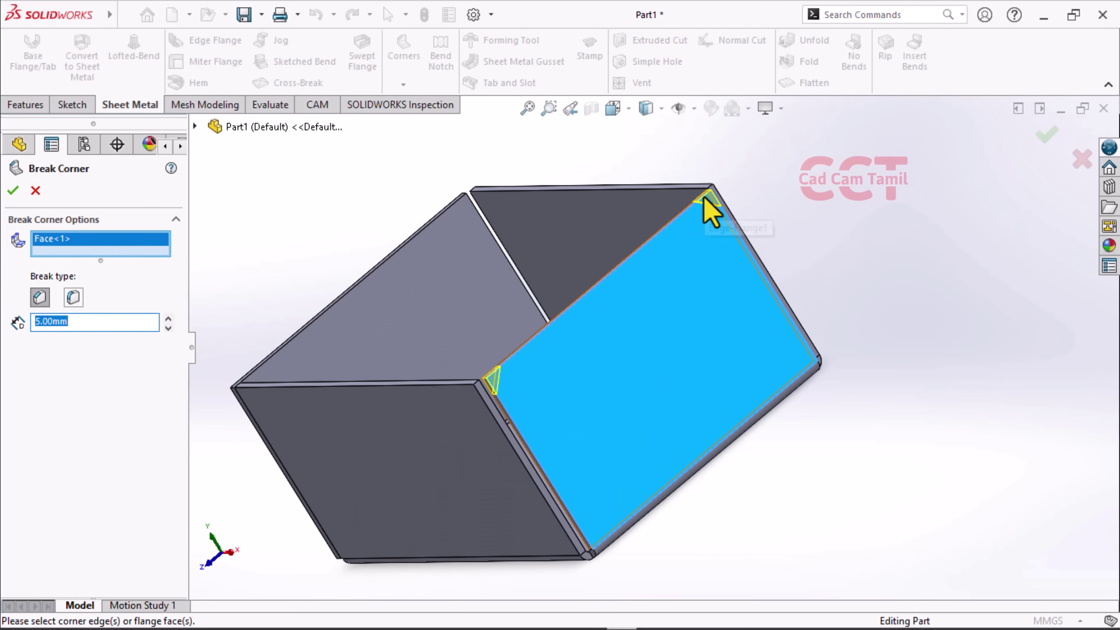
pyautogui.scroll(-2, 630, 375)
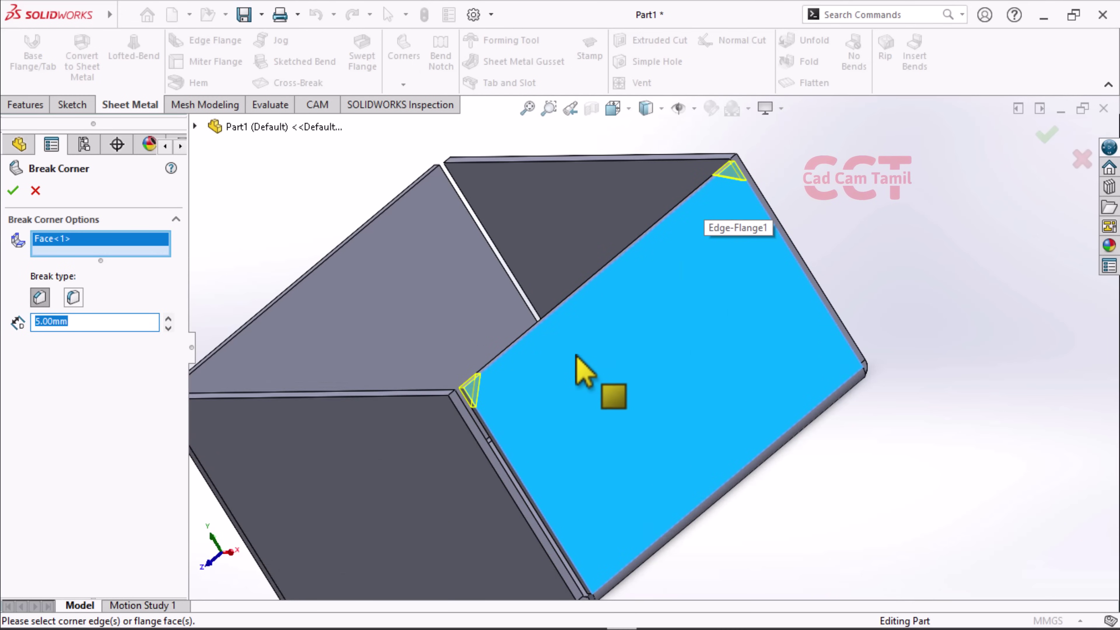
pyautogui.scroll(-2, 572, 357)
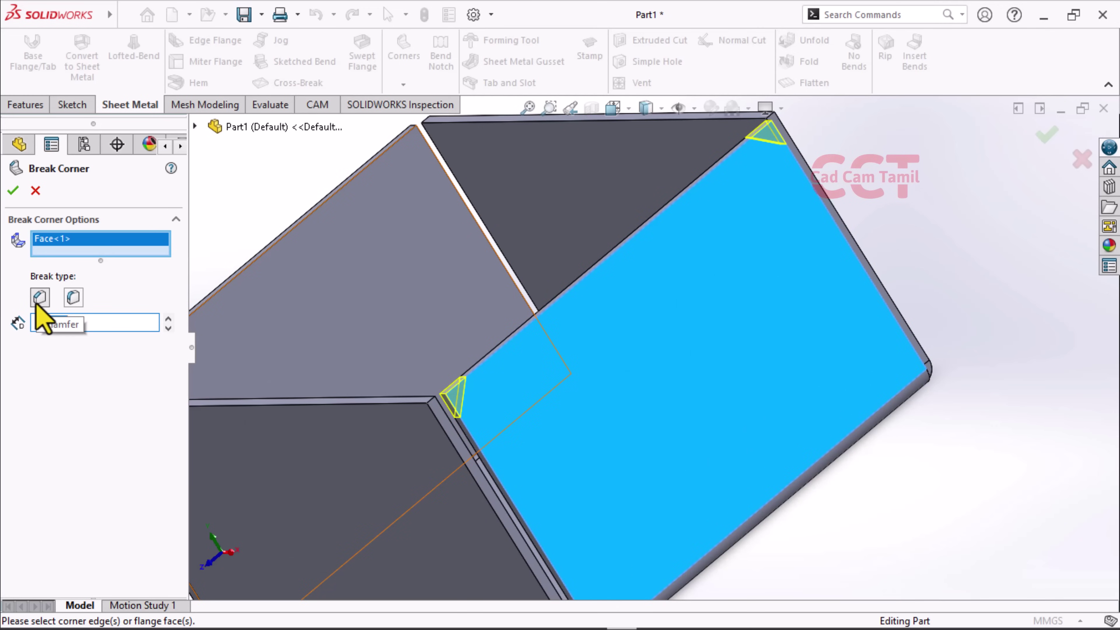
# Apply a Fillet break type at 10 mm distance to that flange's corners
pyautogui.click(73, 297)
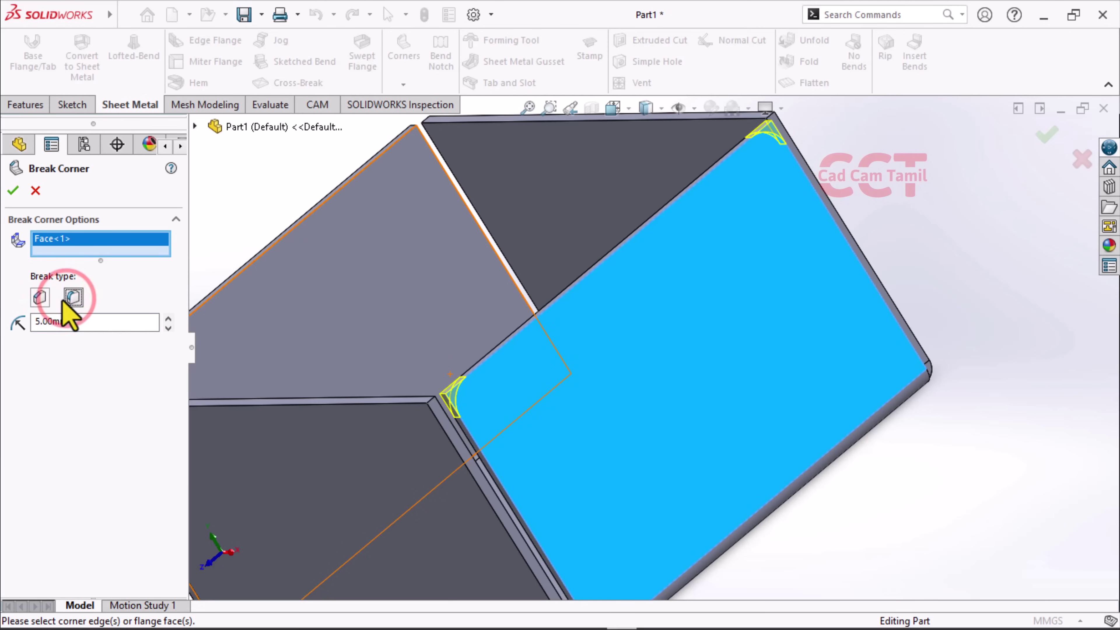
pyautogui.click(40, 297)
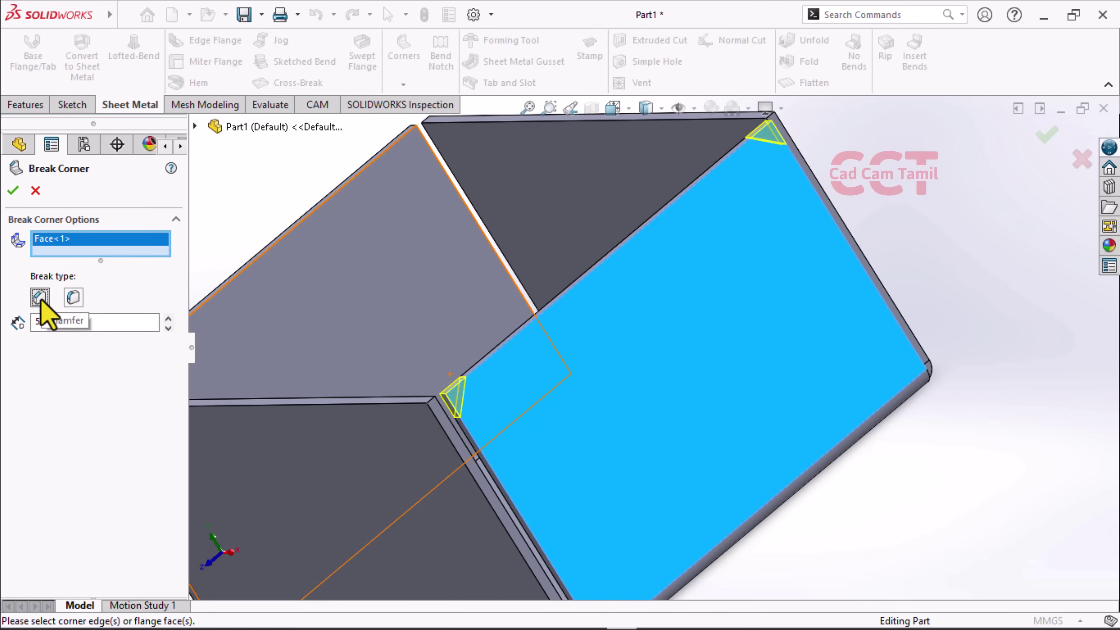
pyautogui.click(72, 299)
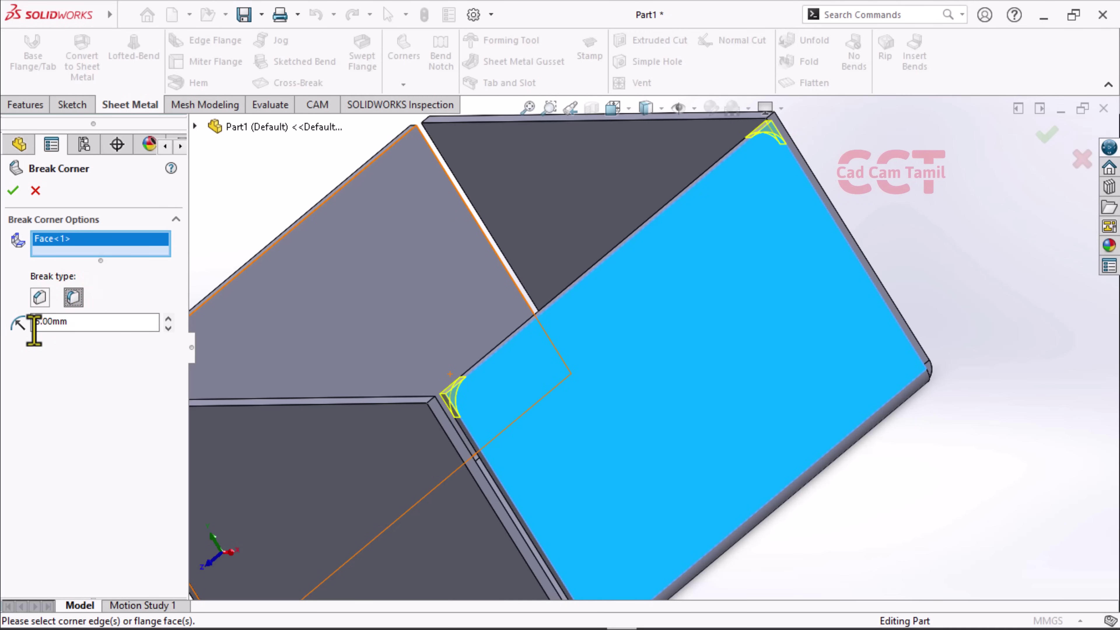
pyautogui.click(40, 299)
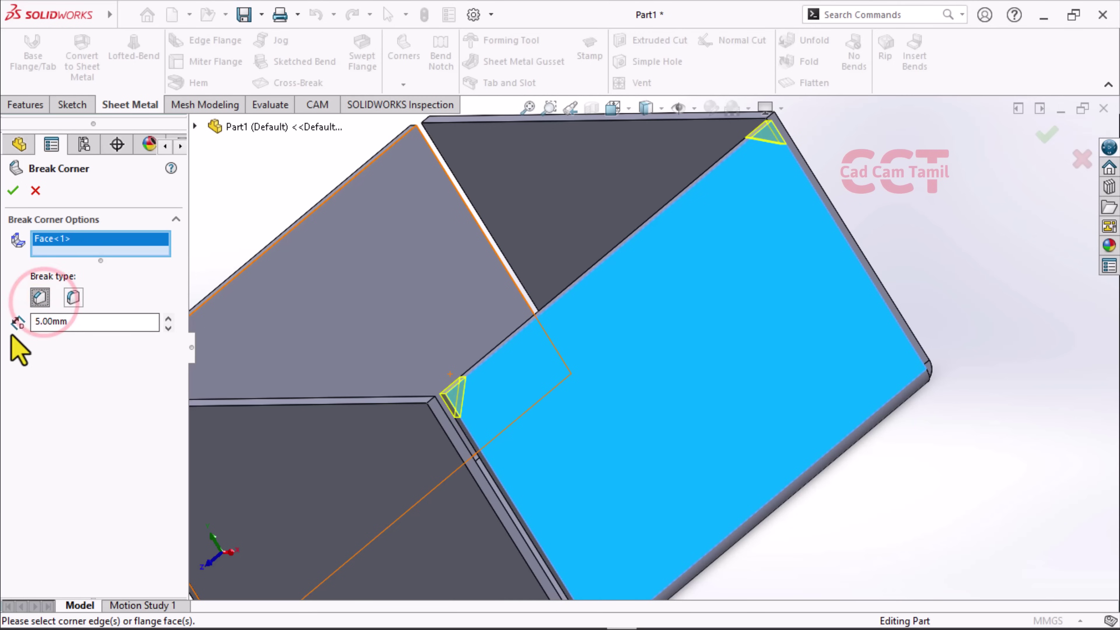
pyautogui.click(35, 322)
pyautogui.write('10')
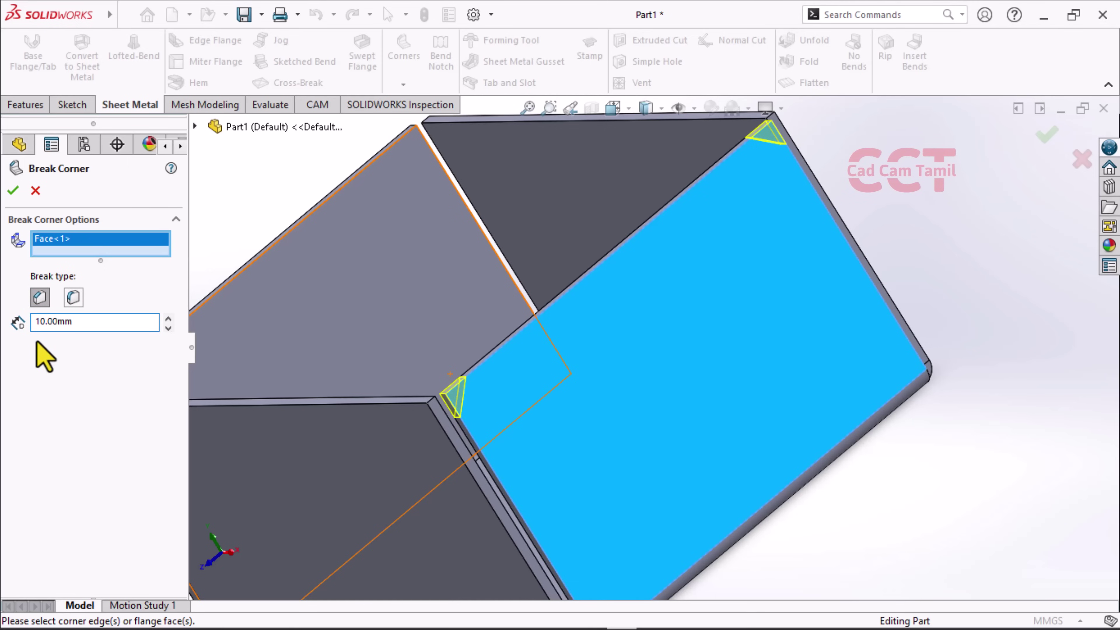
pyautogui.click(73, 298)
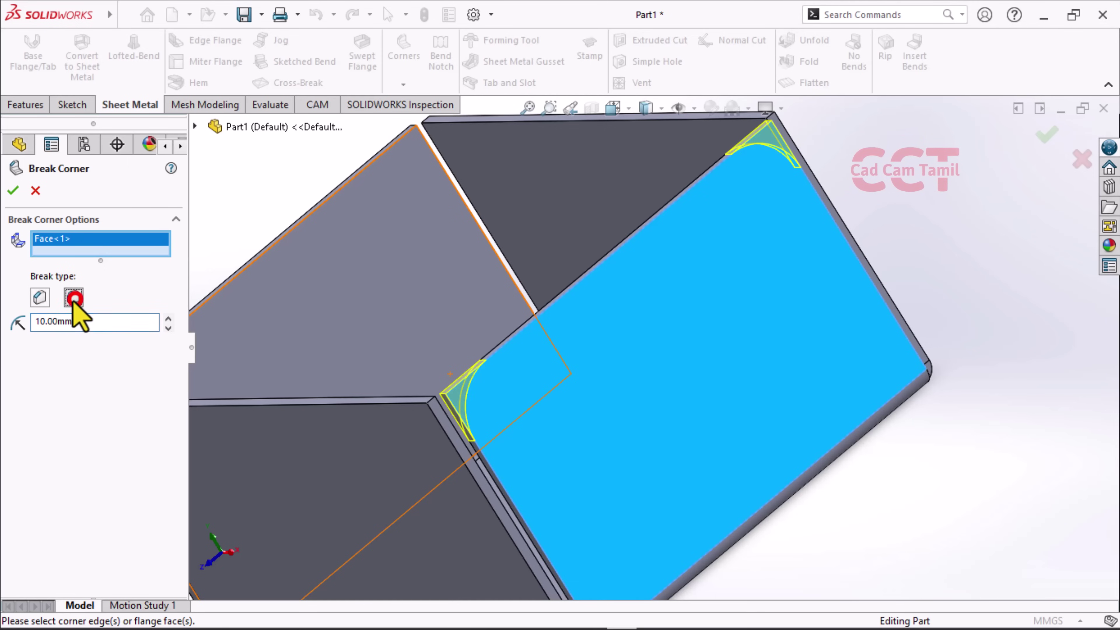
pyautogui.click(12, 190)
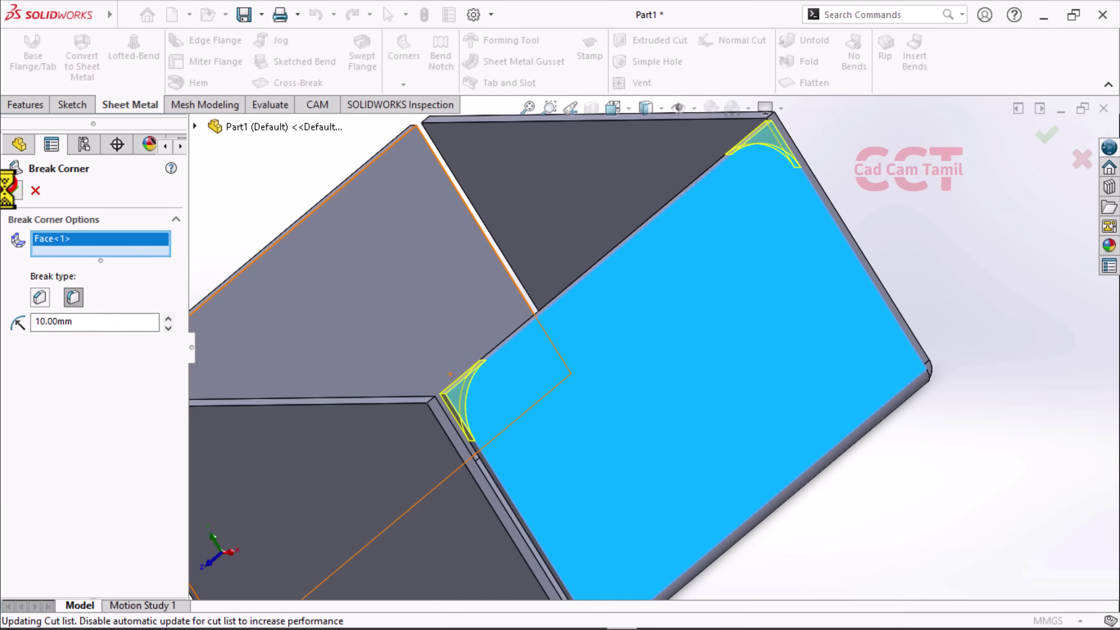
pyautogui.scroll(4, 380, 458)
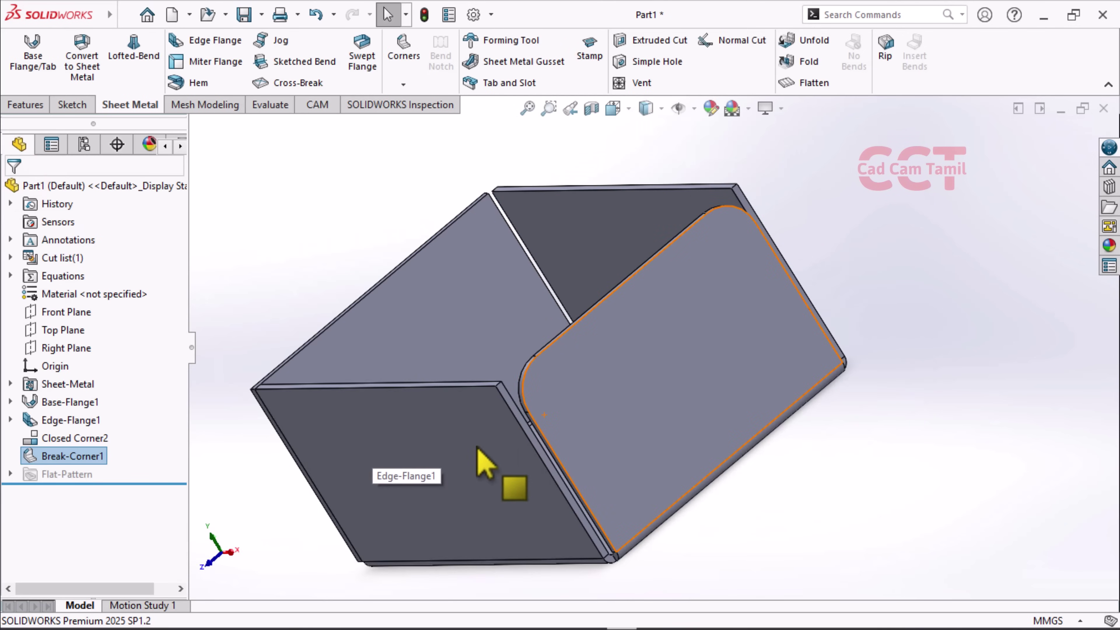
pyautogui.moveTo(600, 392)
pyautogui.mouseDown(button='middle')
pyautogui.moveTo(520, 425)
pyautogui.moveTo(527, 453)
pyautogui.mouseUp(button='middle')
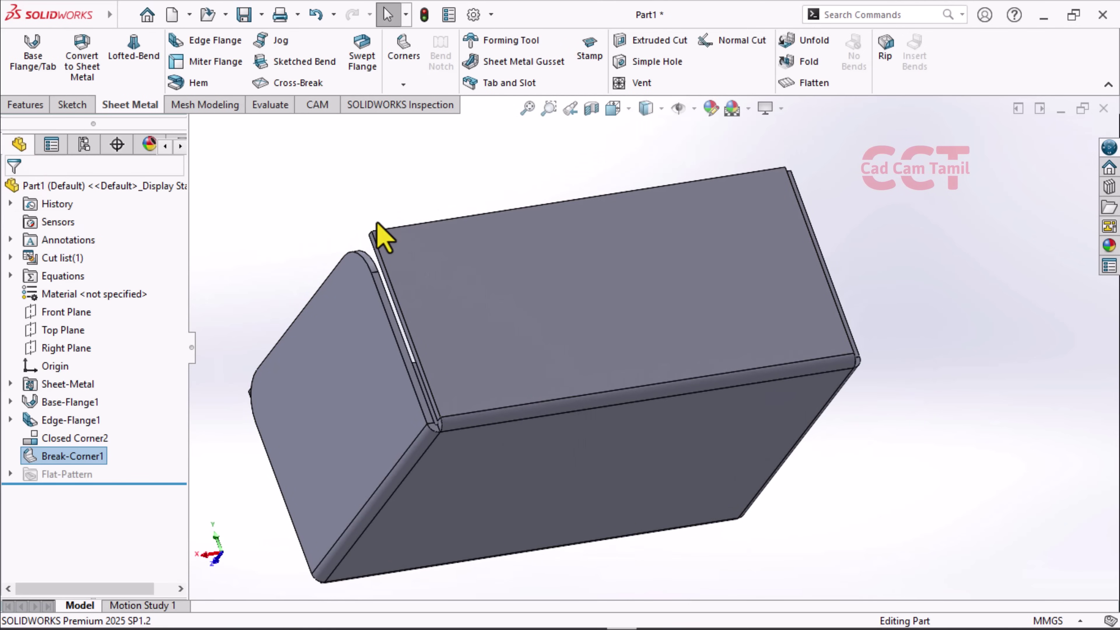
# Add a second break corner chamfering the top flange face's corners at 10 mm
pyautogui.click(404, 84)
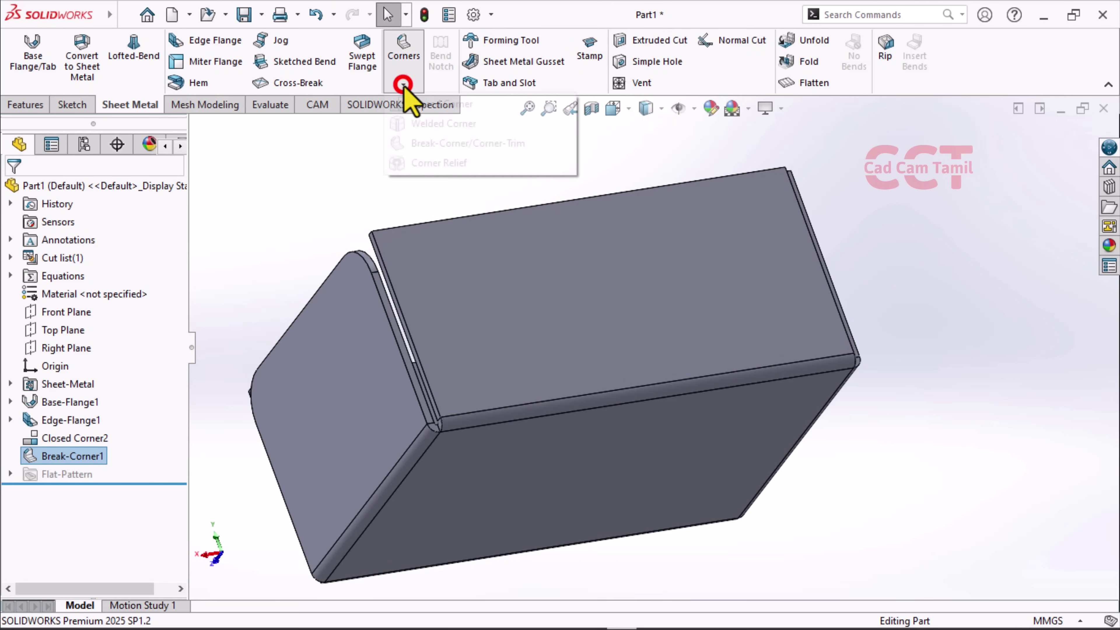
pyautogui.click(428, 142)
pyautogui.click(578, 270)
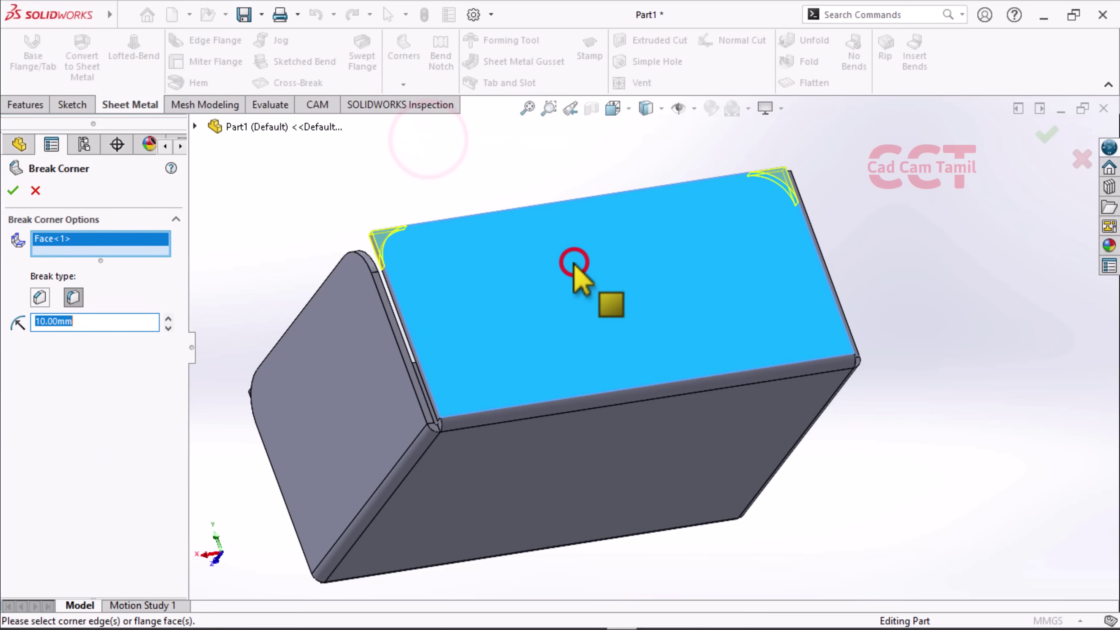
pyautogui.click(40, 297)
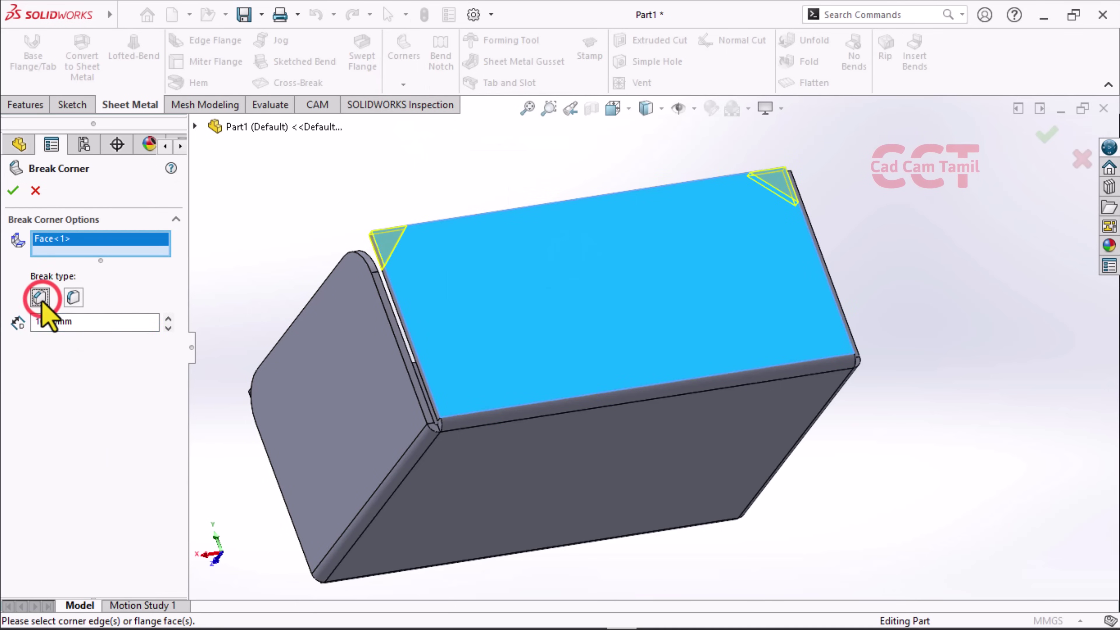
pyautogui.click(13, 190)
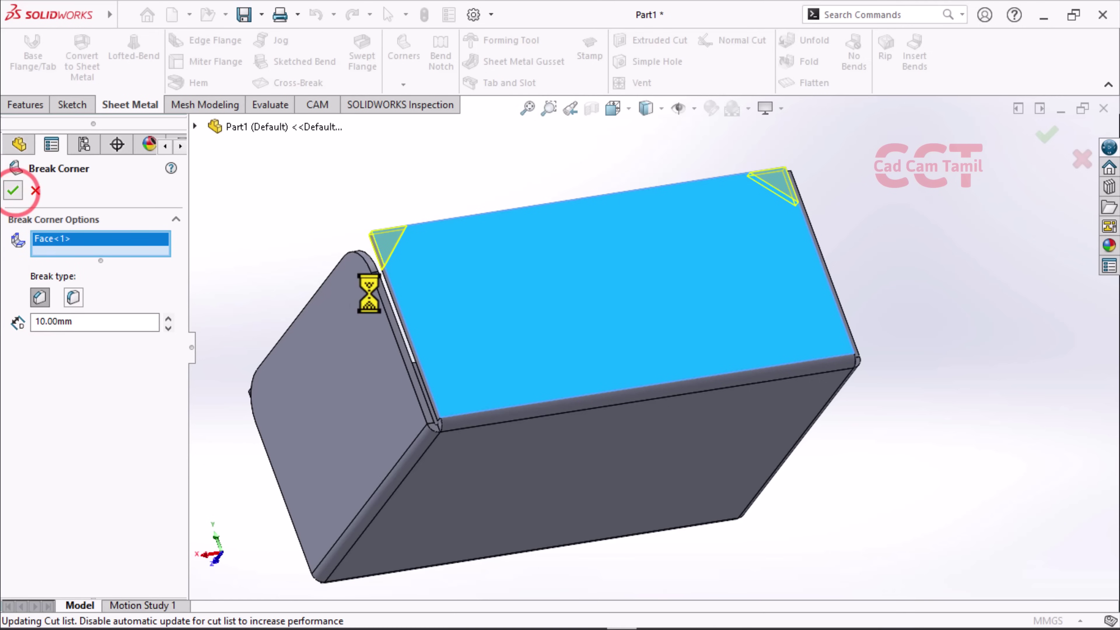
pyautogui.moveTo(391, 206); pyautogui.dragTo(443, 266, button='middle')
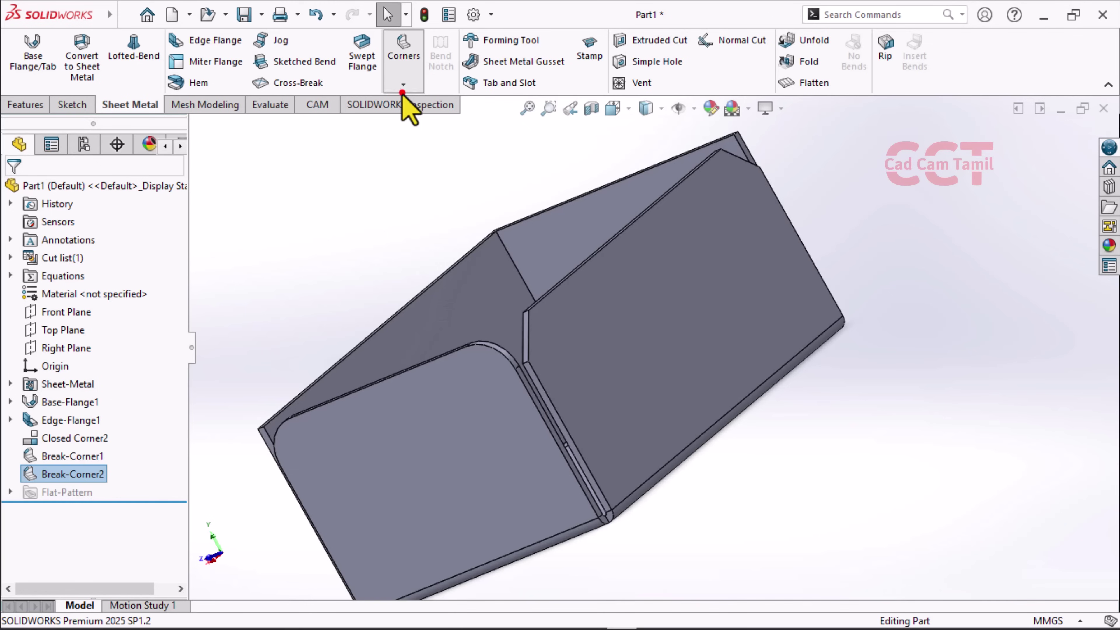
# Start the Corner Relief command from the Sheet Metal Corners dropdown
pyautogui.click(404, 84)
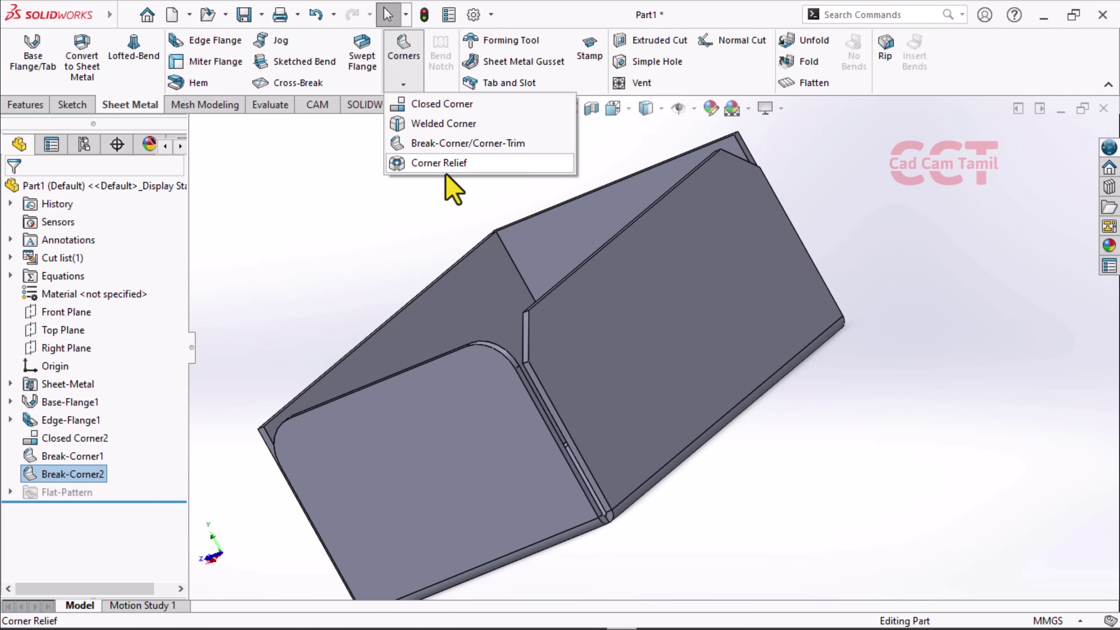
pyautogui.click(445, 171)
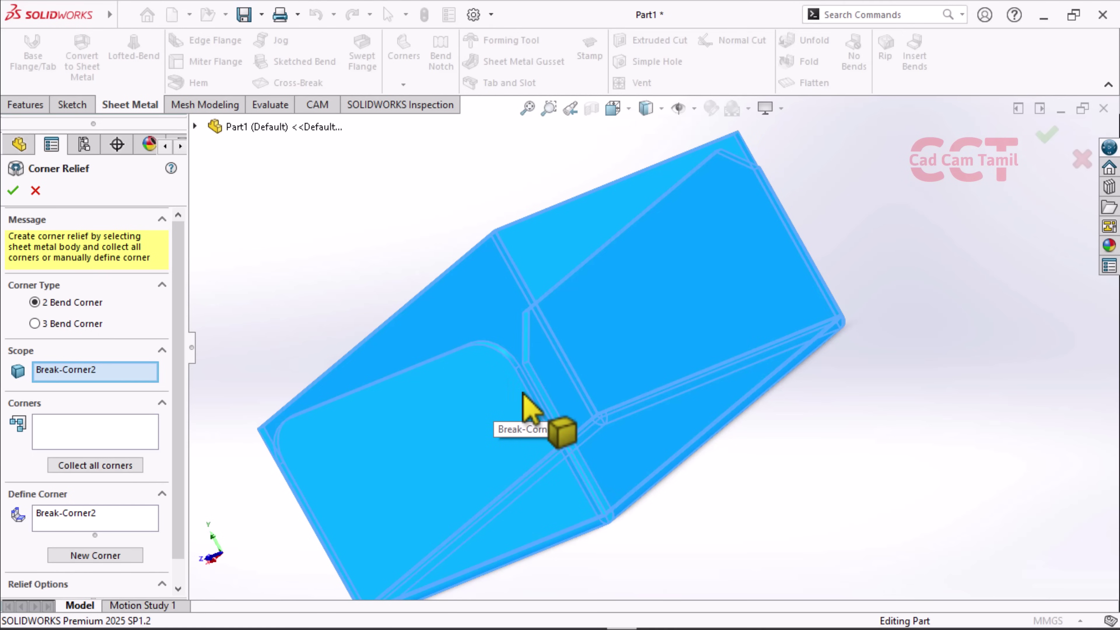
# Collect all of the box's bend corners into the corner relief
pyautogui.scroll(3, 569, 336)
pyautogui.scroll(-2, 578, 459)
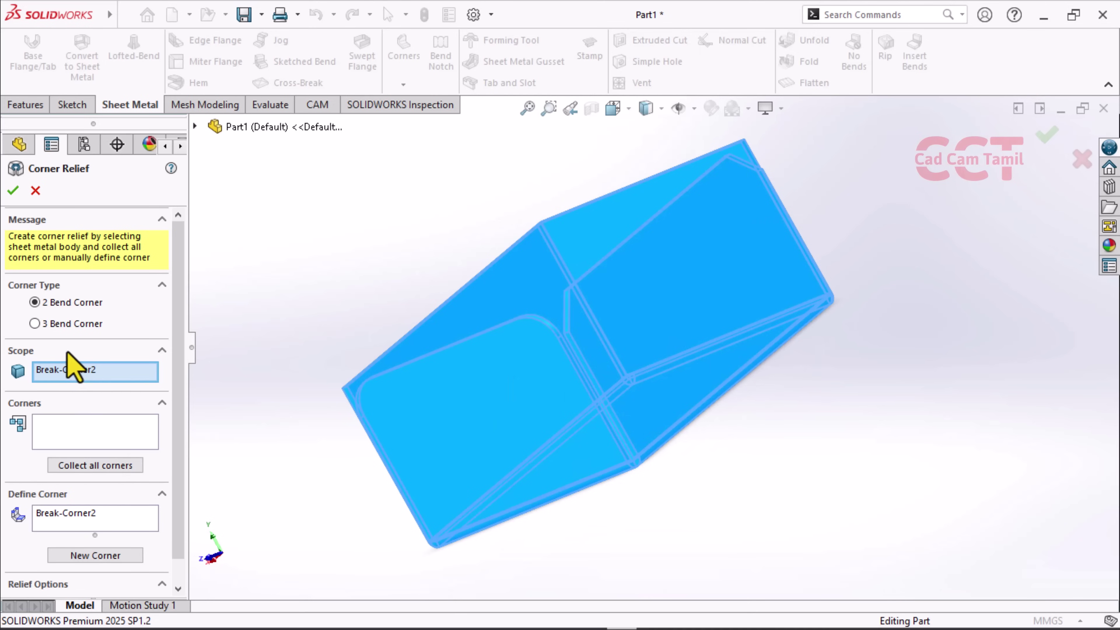
pyautogui.moveTo(176, 295); pyautogui.dragTo(178, 321)
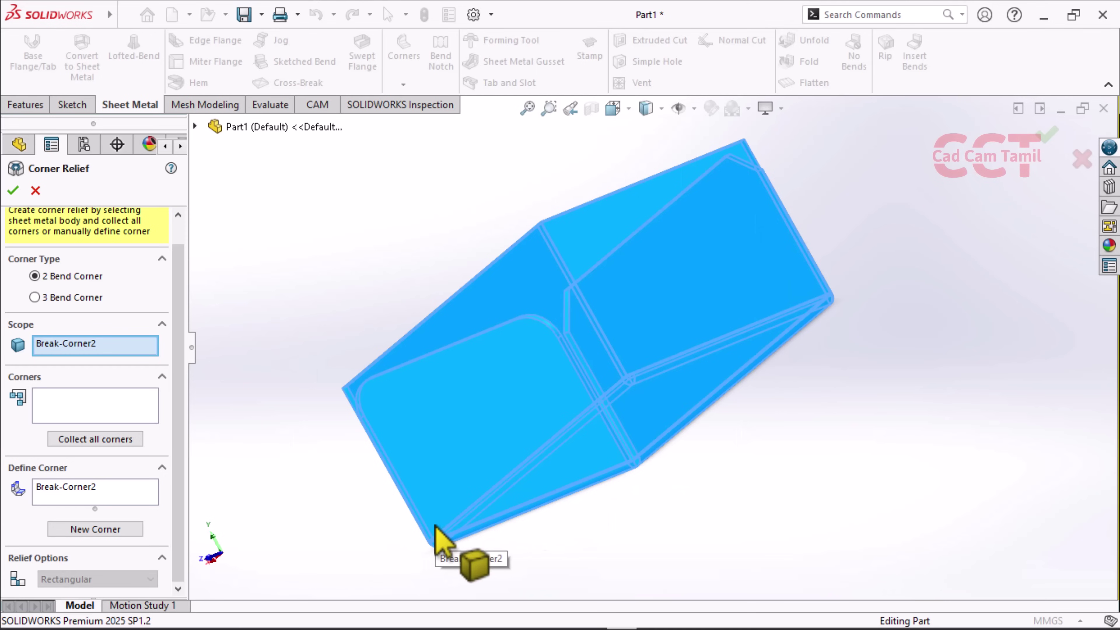
pyautogui.click(115, 445)
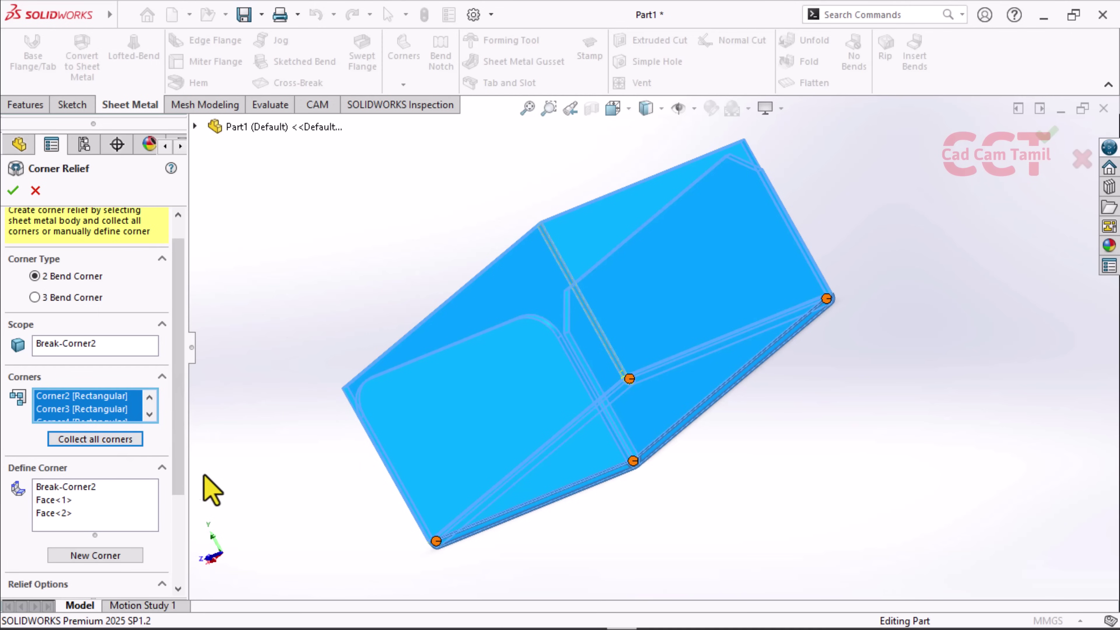
# Select the collected corners and bring up the relief type options
pyautogui.moveTo(178, 423); pyautogui.dragTo(180, 512)
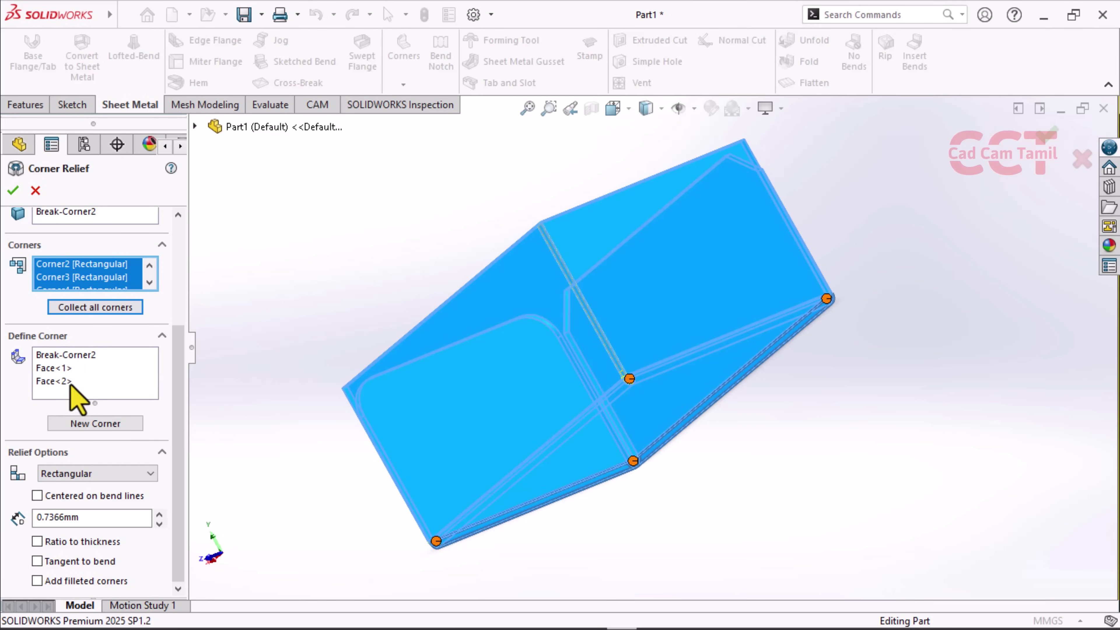
pyautogui.click(73, 354)
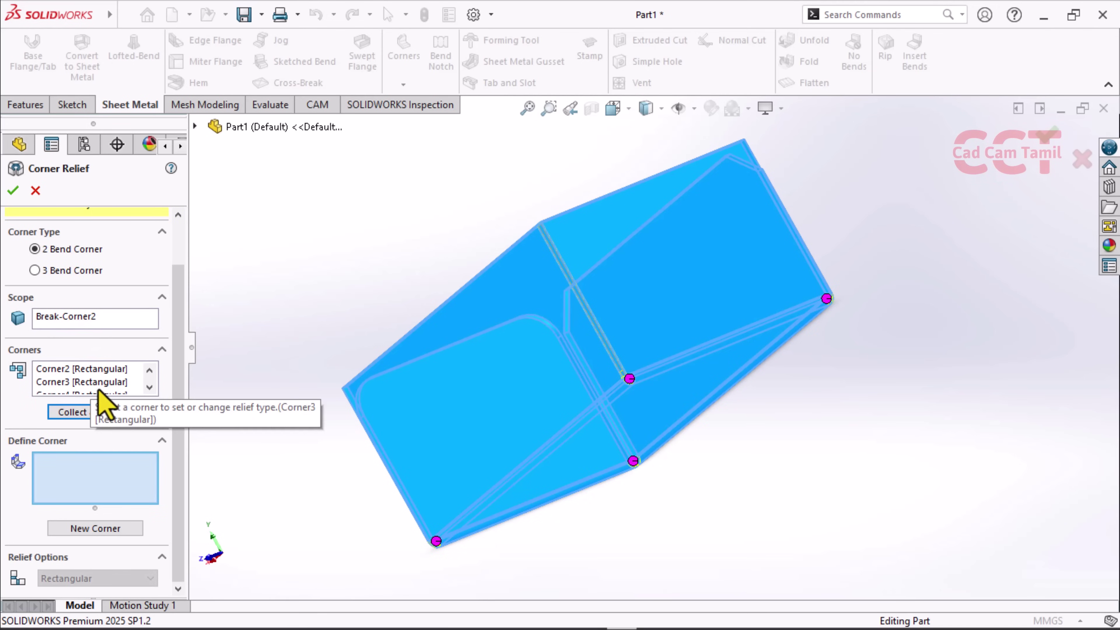
pyautogui.click(84, 485)
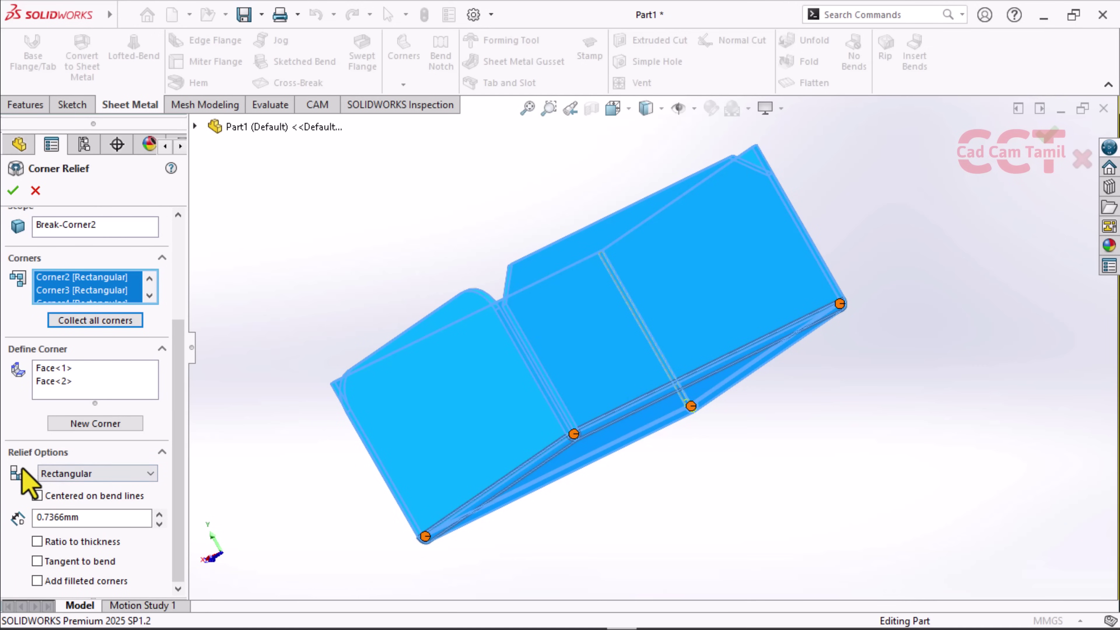
pyautogui.click(66, 473)
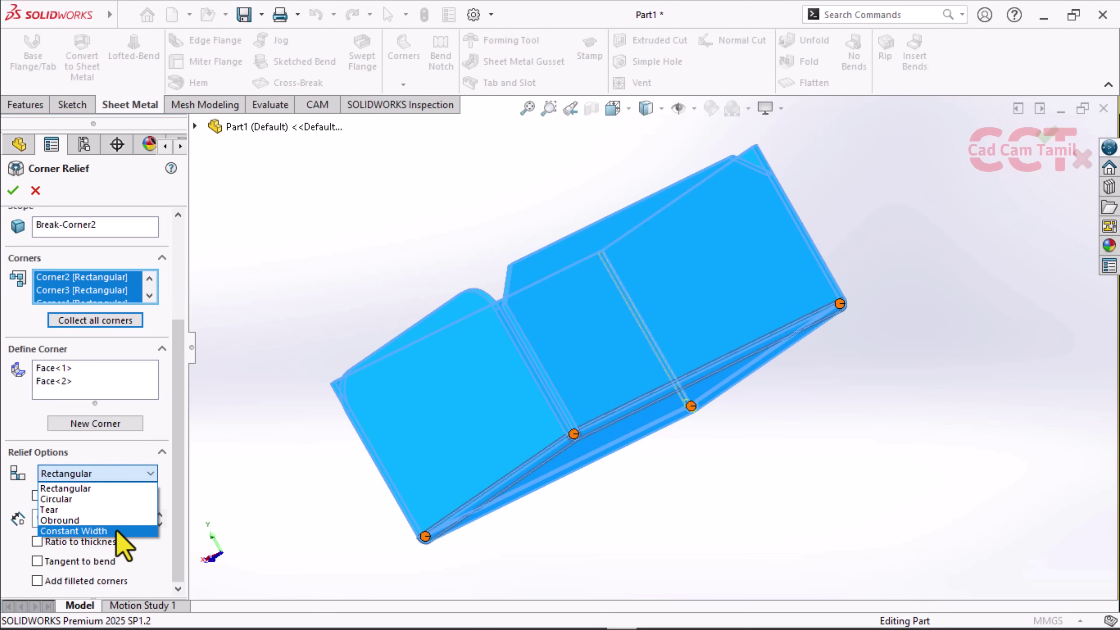
# Make the reliefs Circular, centred on bend lines, radius 1 mm, ratio to thickness 0.5, tangent off
pyautogui.click(111, 500)
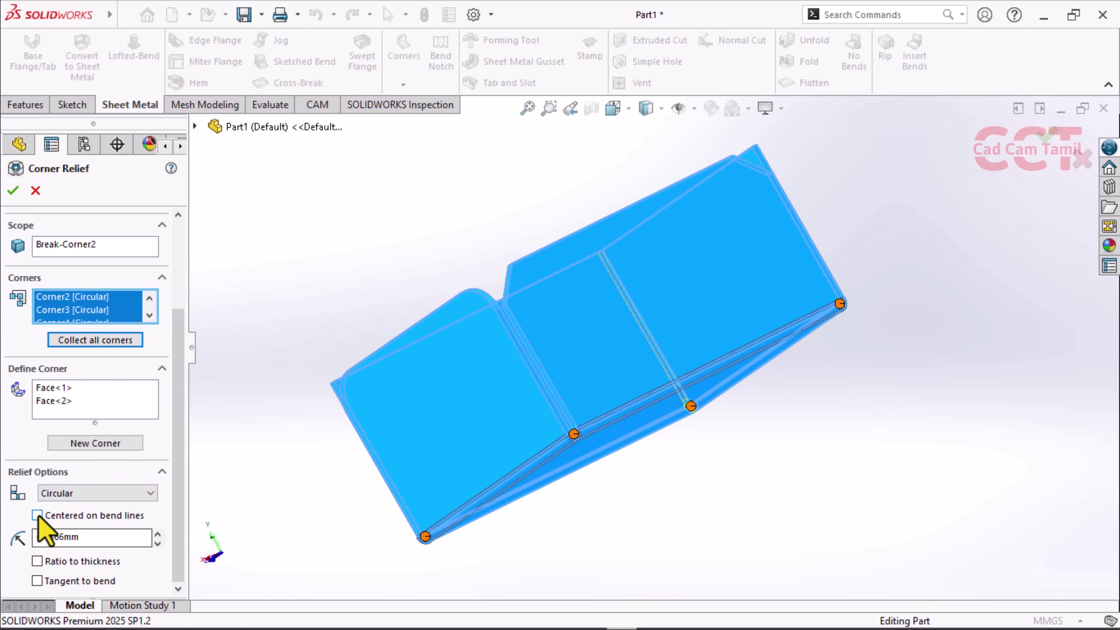
pyautogui.click(37, 515)
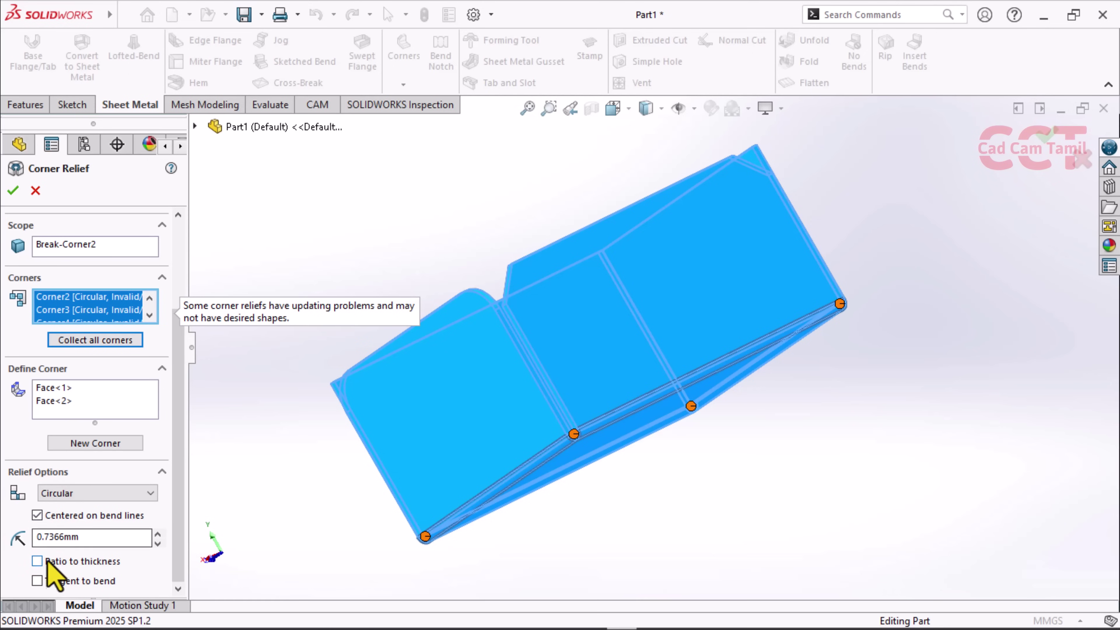
pyautogui.click(53, 542)
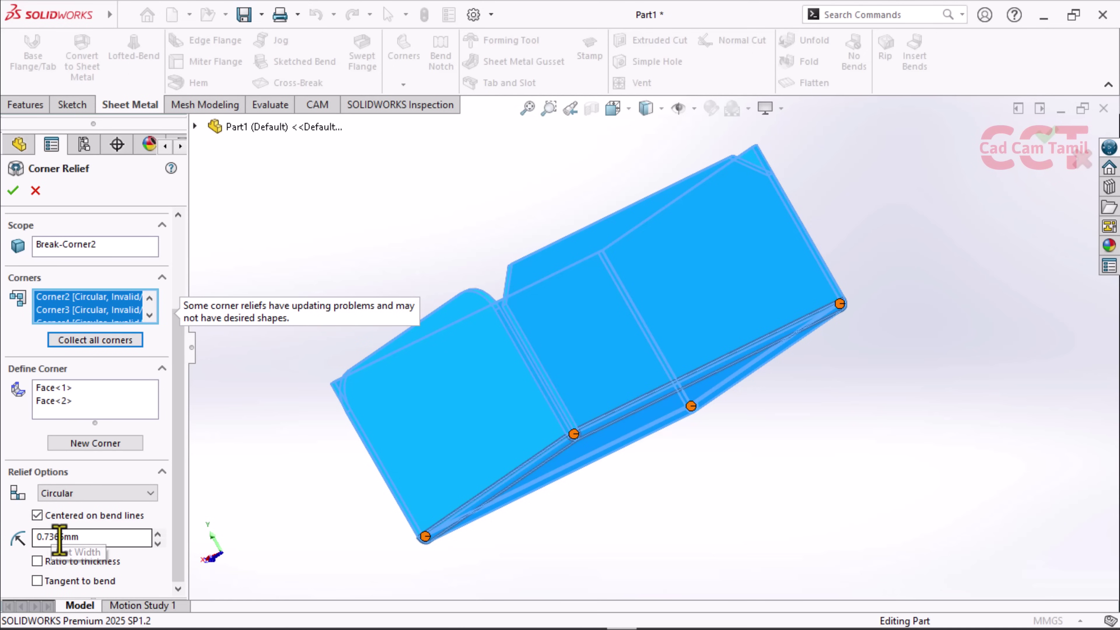
pyautogui.doubleClick(63, 540)
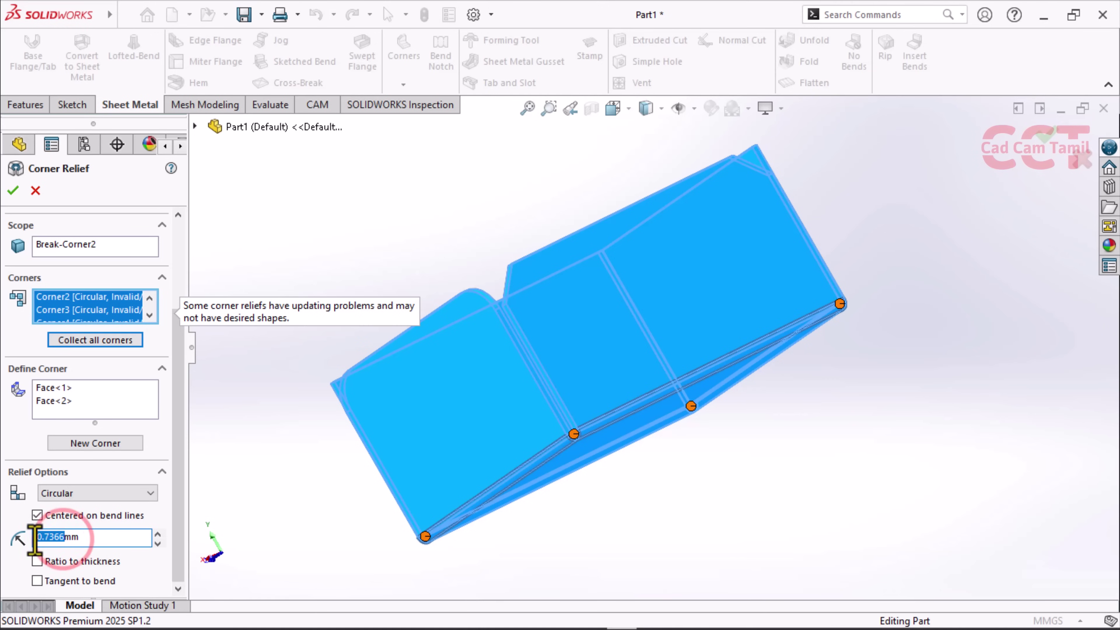
pyautogui.write('1')
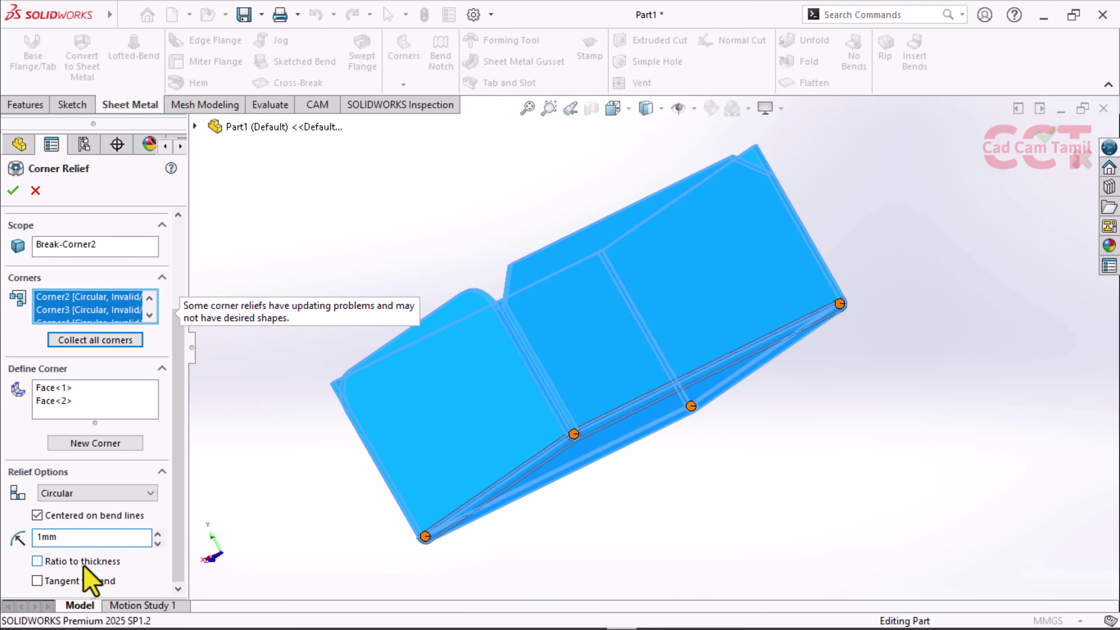
pyautogui.click(37, 562)
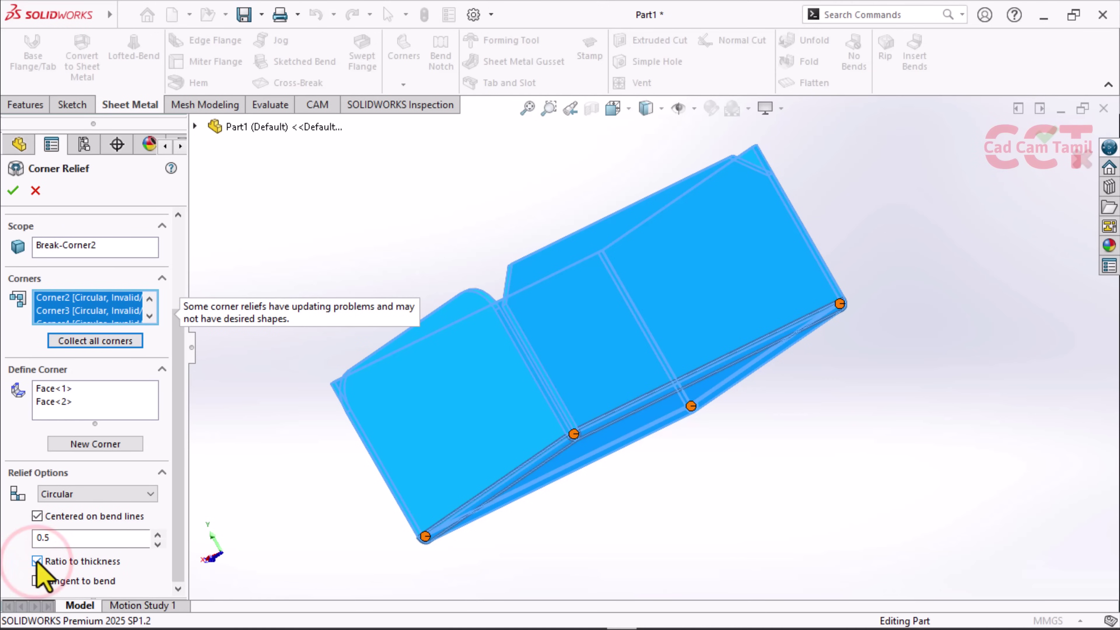
pyautogui.click(36, 561)
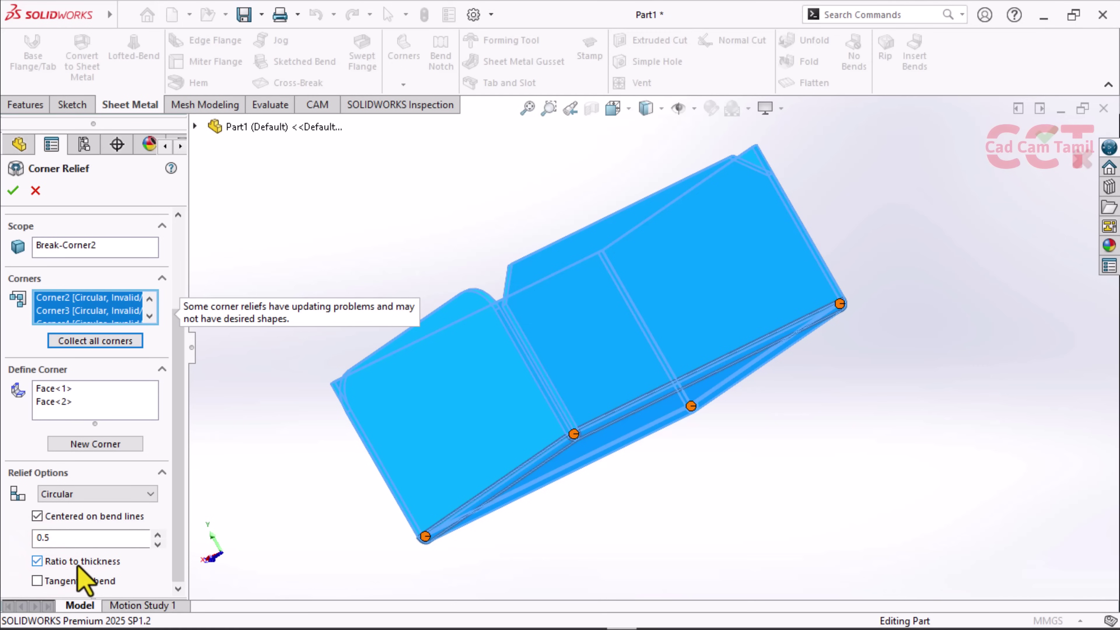
pyautogui.click(37, 581)
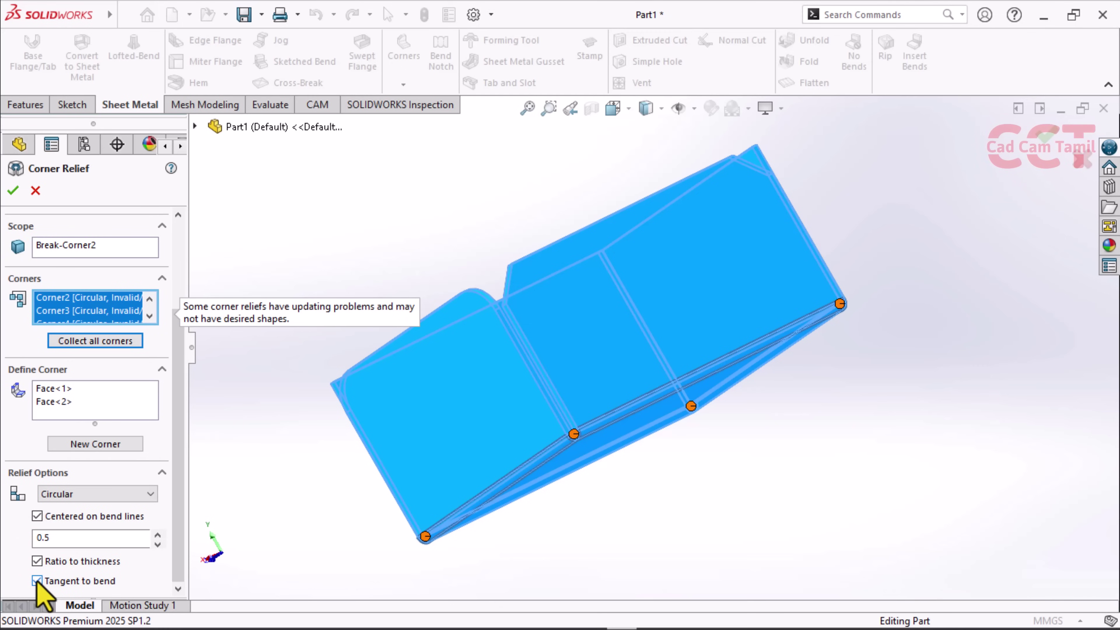
pyautogui.click(37, 581)
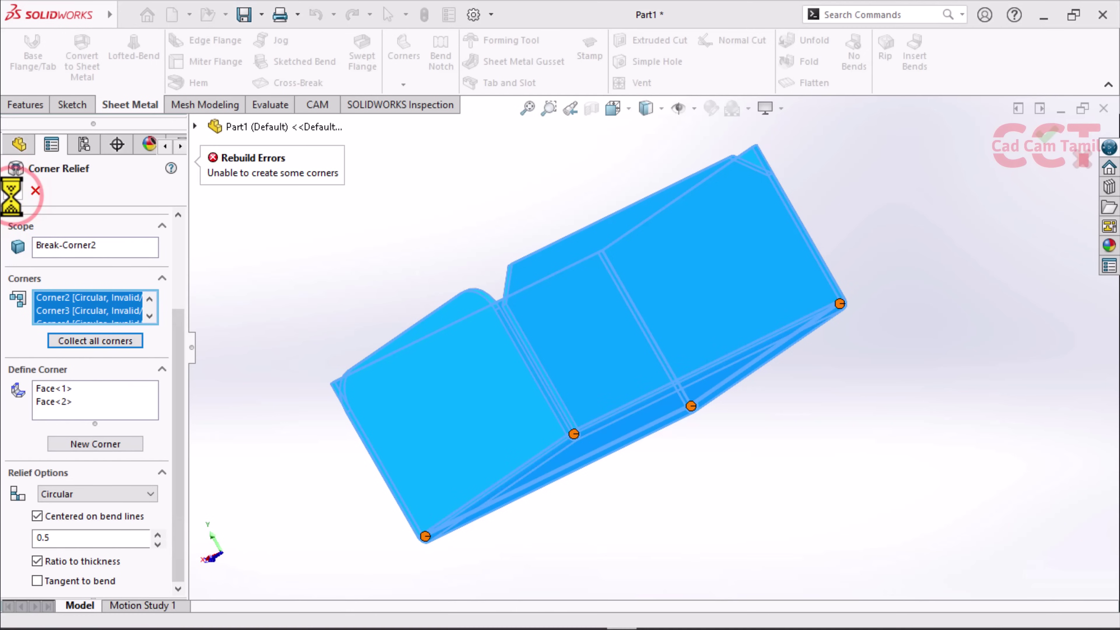
pyautogui.scroll(1, 57, 494)
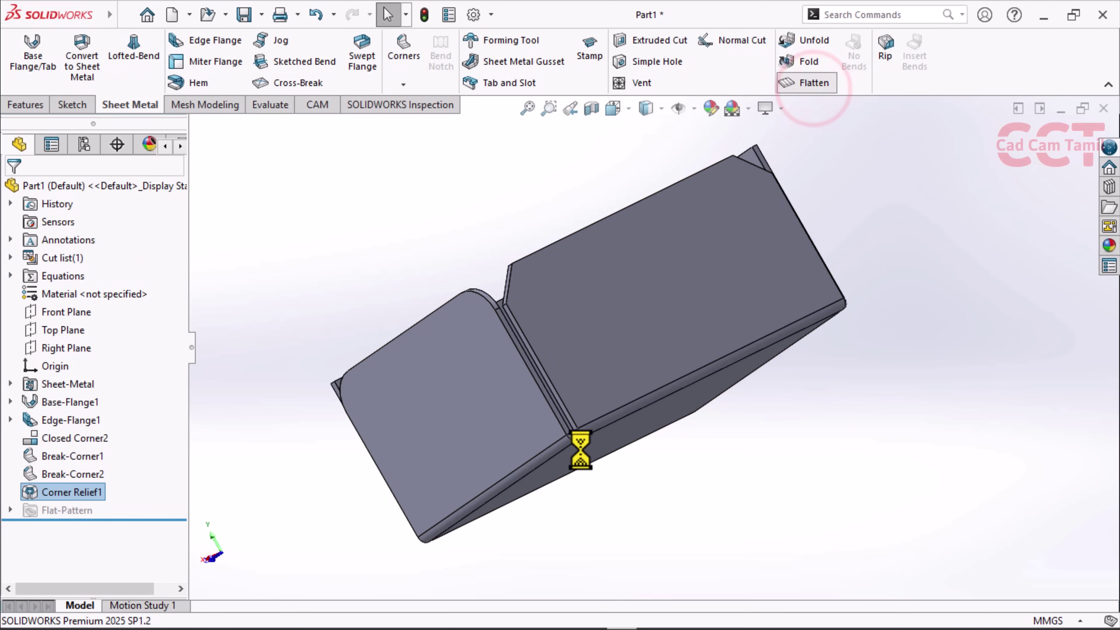
# Rotate and zoom the flattened cross-shaped pattern to inspect its corner notches and reliefs
pyautogui.moveTo(580, 458)
pyautogui.mouseDown(button='middle')
pyautogui.moveTo(613, 438)
pyautogui.moveTo(674, 549)
pyautogui.moveTo(470, 393)
pyautogui.mouseUp(button='middle')
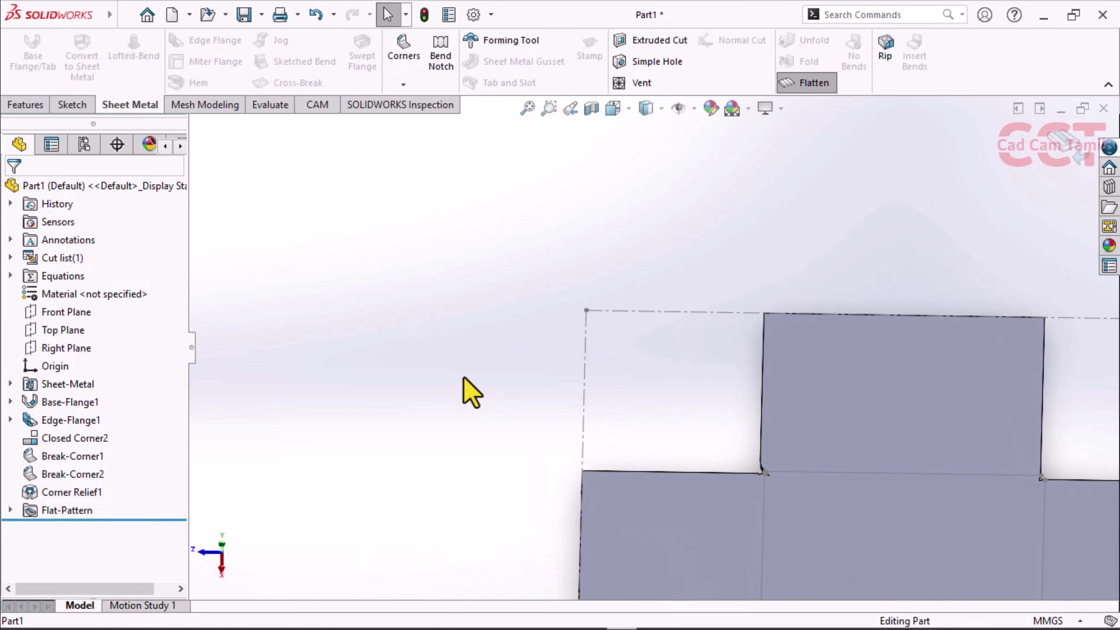
pyautogui.scroll(-5, 695, 415)
pyautogui.scroll(-3, 577, 340)
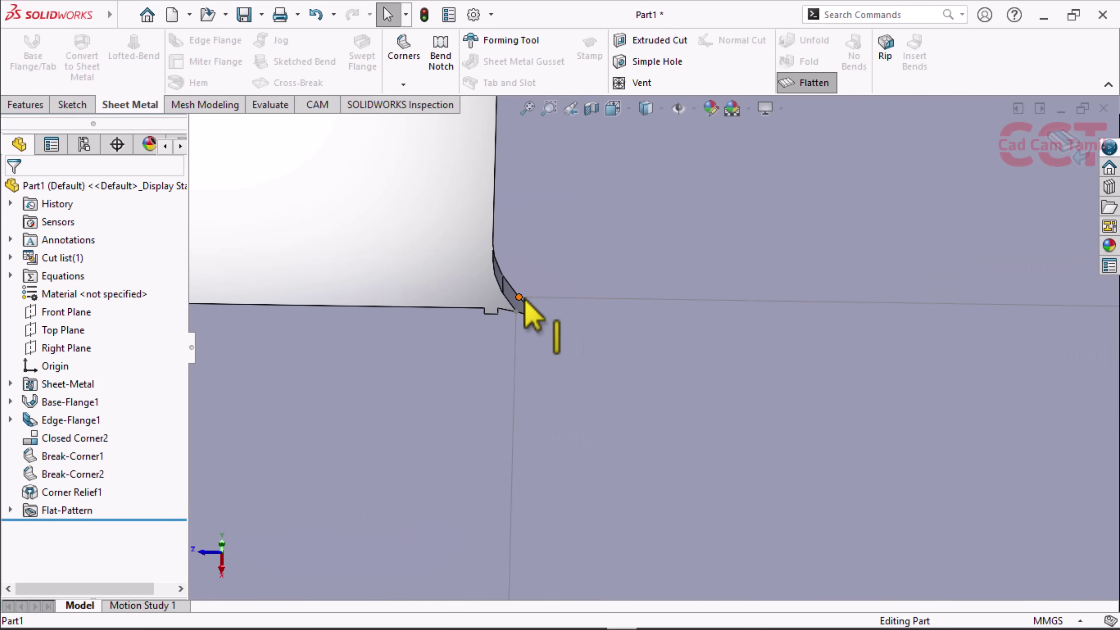
pyautogui.scroll(-2, 521, 313)
pyautogui.scroll(-2, 499, 336)
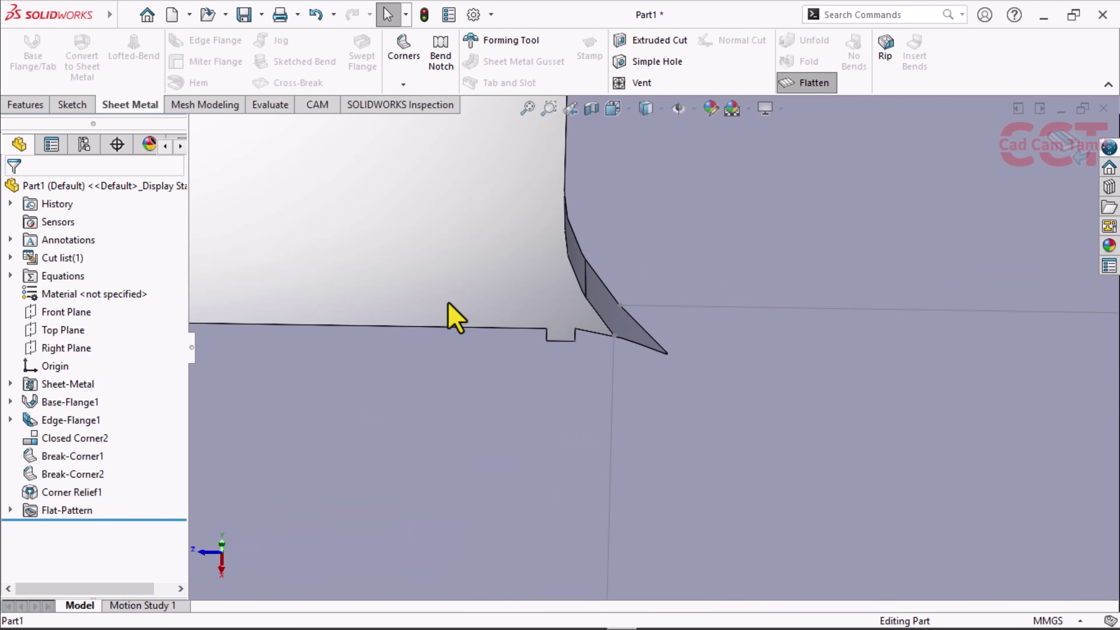
pyautogui.scroll(3, 450, 312)
pyautogui.scroll(6, 388, 306)
pyautogui.scroll(-3, 665, 476)
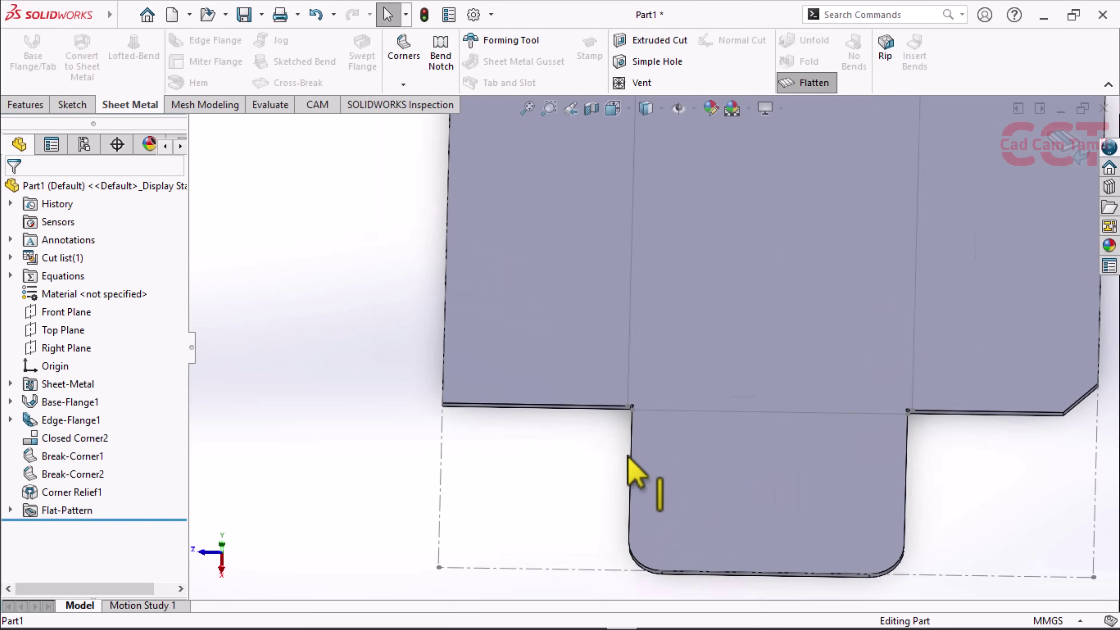
pyautogui.scroll(-3, 643, 415)
pyautogui.scroll(-2, 648, 336)
pyautogui.scroll(-2, 618, 344)
pyautogui.scroll(-2, 594, 363)
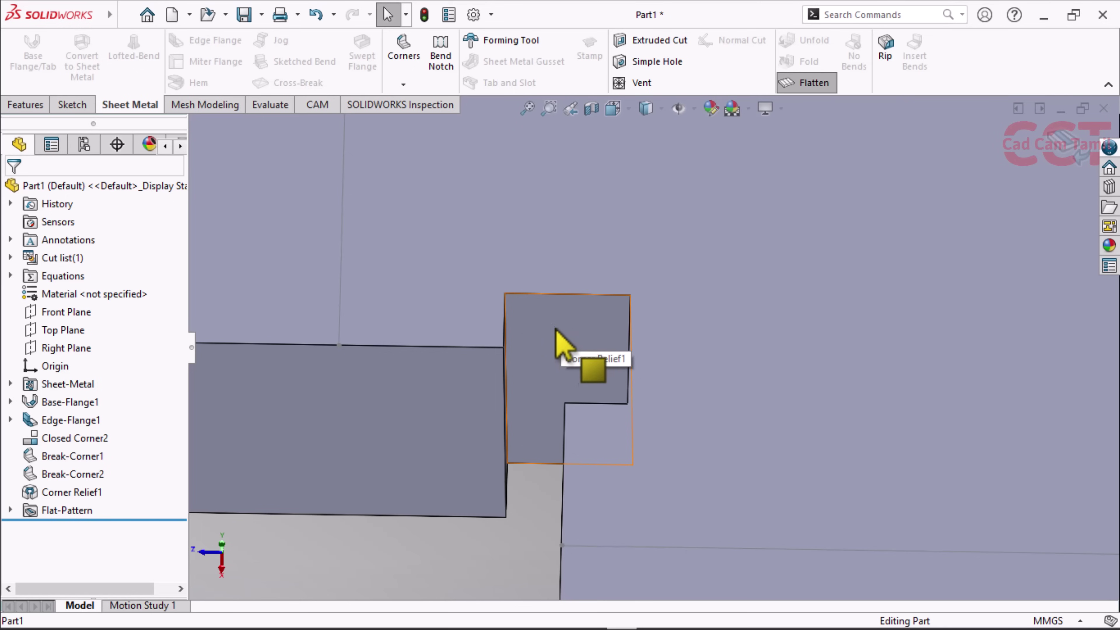
pyautogui.scroll(2, 400, 380)
pyautogui.scroll(2, 263, 413)
pyautogui.scroll(2, 212, 442)
pyautogui.scroll(2, 368, 435)
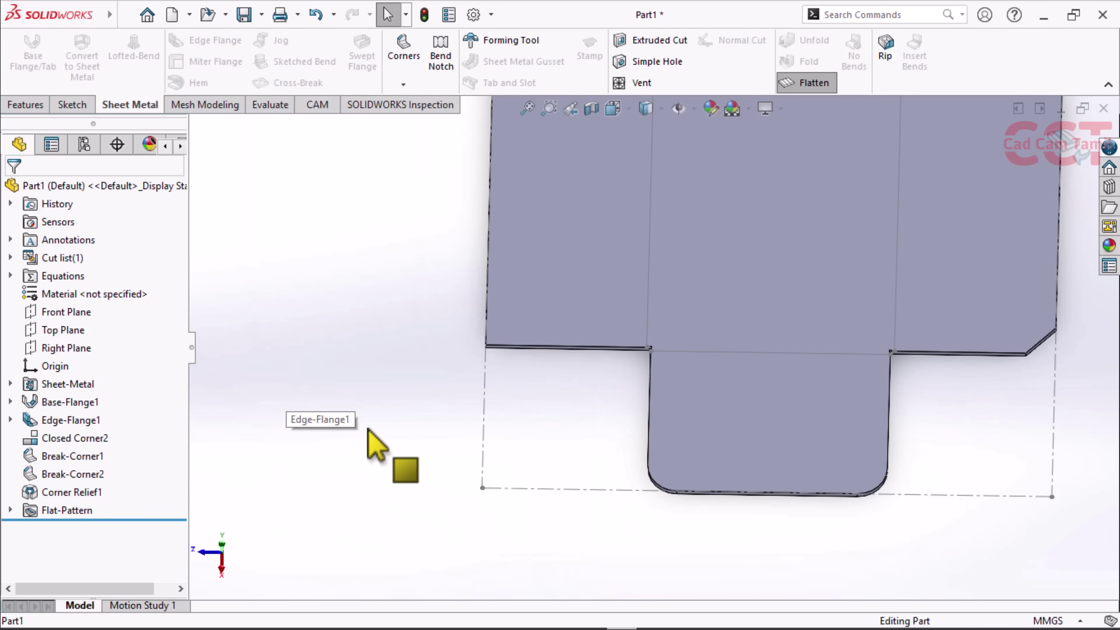
pyautogui.scroll(2, 508, 430)
pyautogui.scroll(-2, 727, 384)
pyautogui.scroll(-2, 728, 383)
pyautogui.scroll(2, 709, 406)
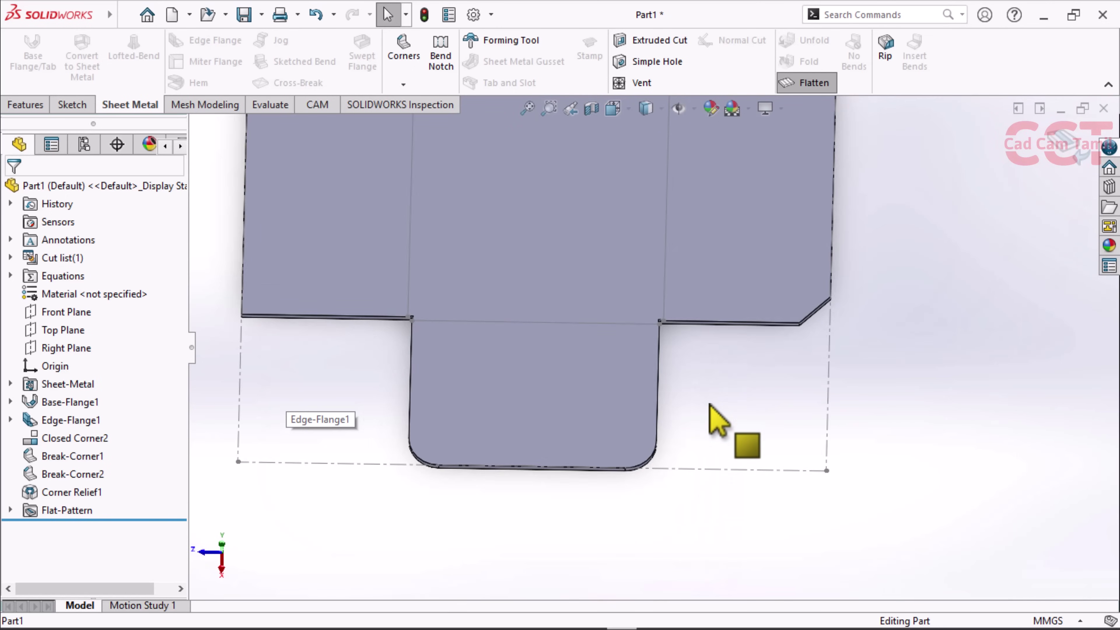
pyautogui.scroll(2, 665, 295)
pyautogui.scroll(2, 656, 275)
pyautogui.scroll(-2, 650, 271)
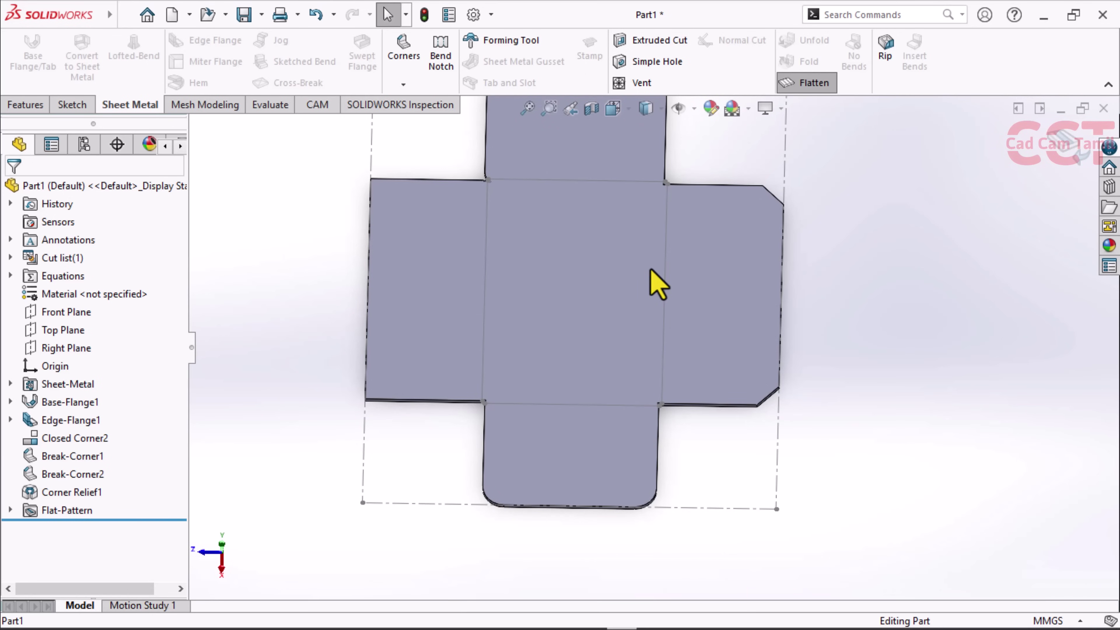
pyautogui.scroll(-2, 674, 417)
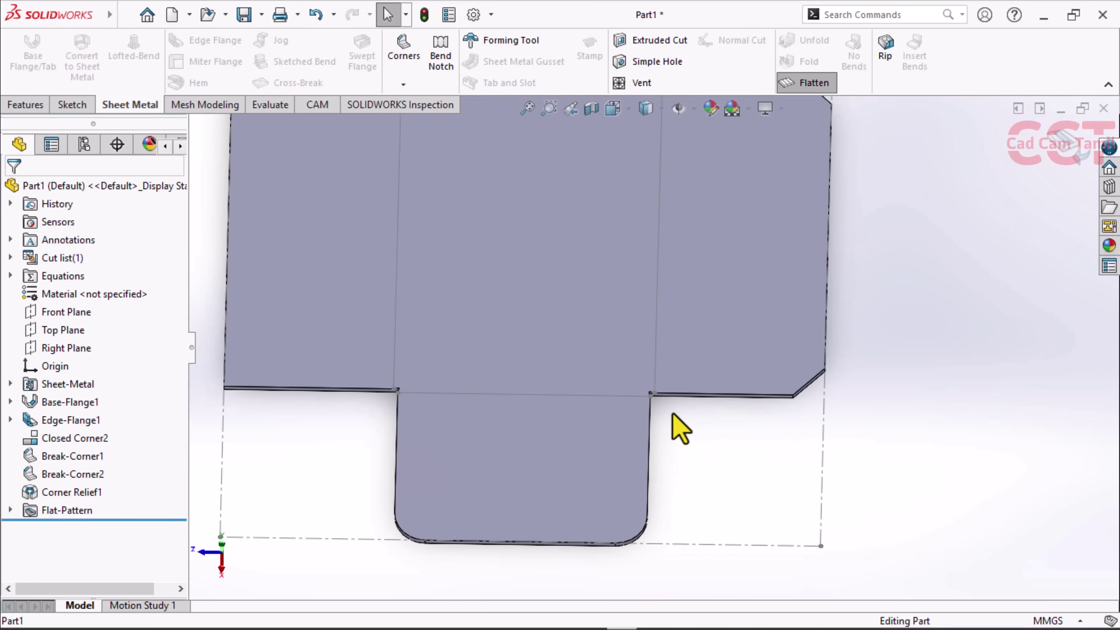
pyautogui.scroll(-2, 637, 387)
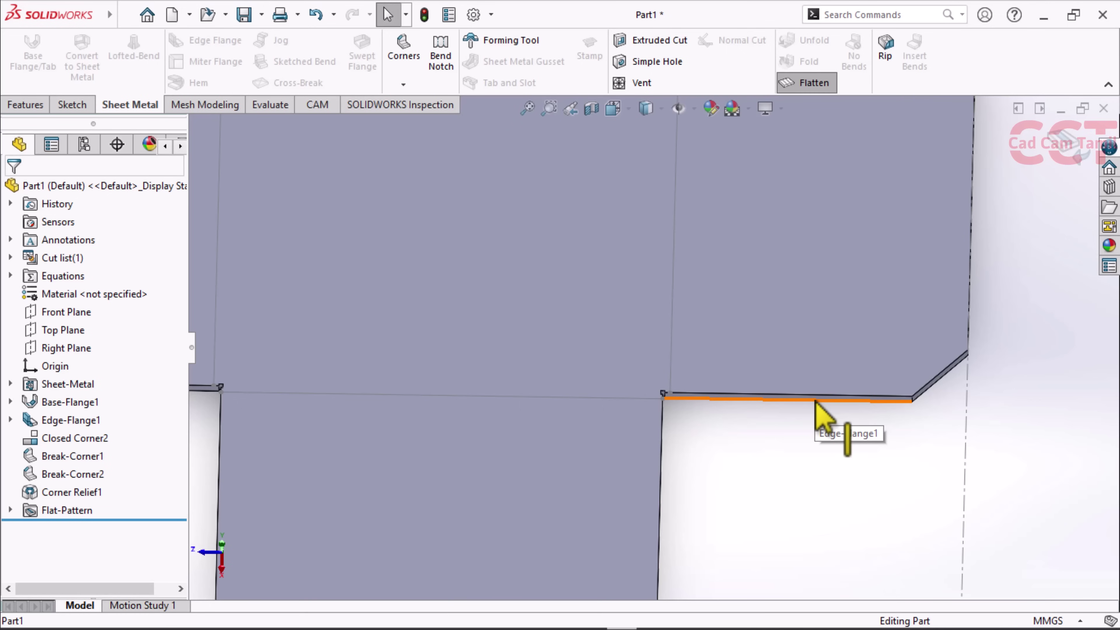
pyautogui.scroll(-2, 815, 401)
pyautogui.scroll(-2, 817, 410)
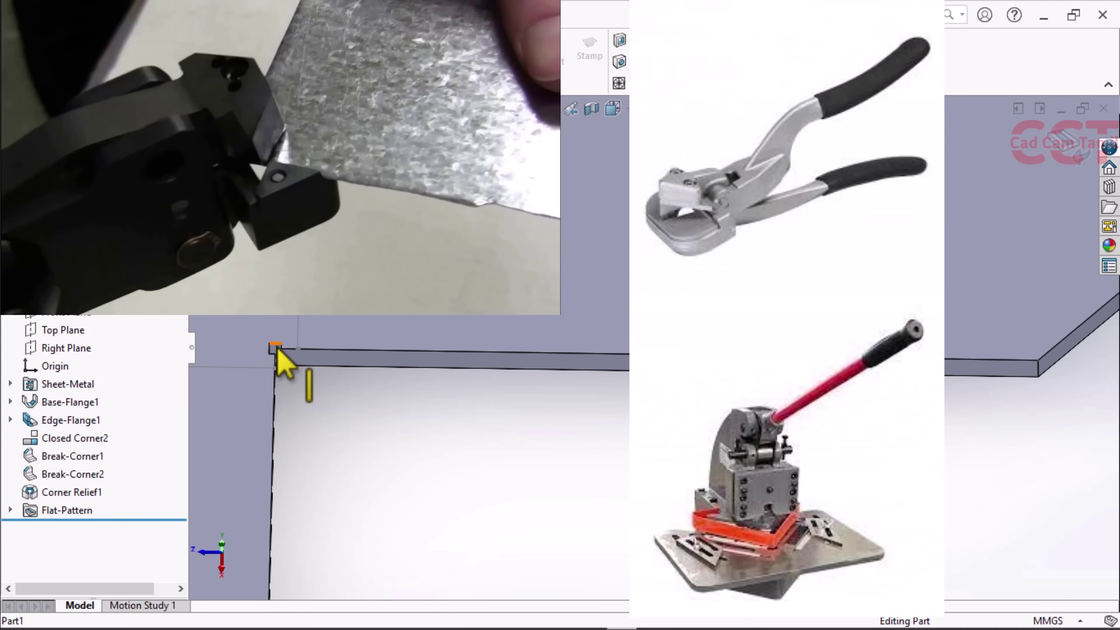
# Exit the flat pattern to refold the box, then orbit it to view several sides
pyautogui.scroll(3, 469, 450)
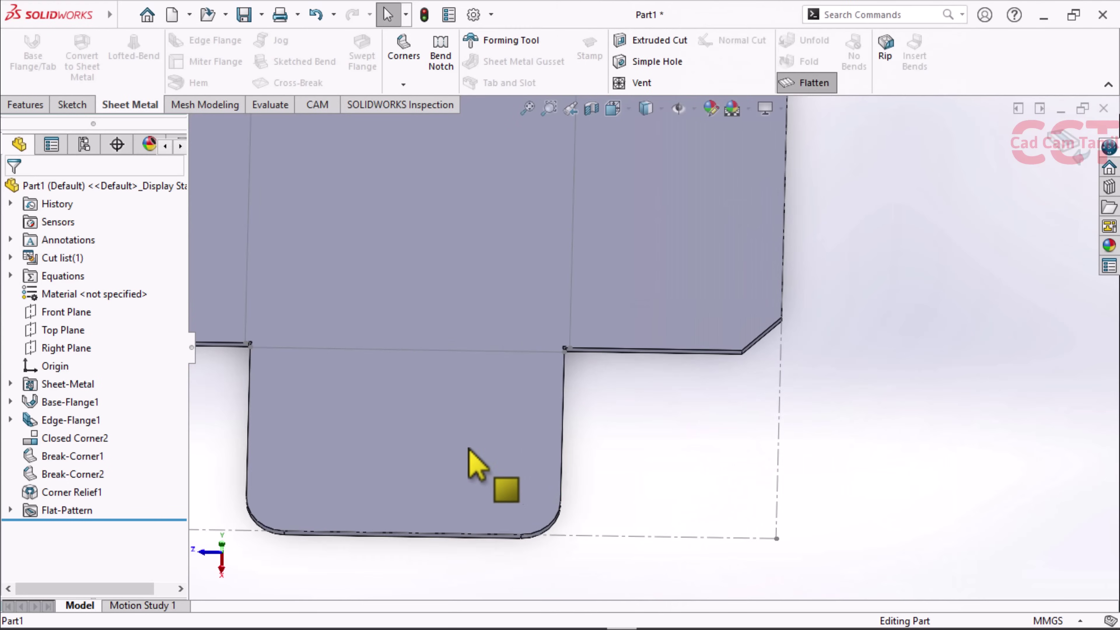
pyautogui.click(814, 83)
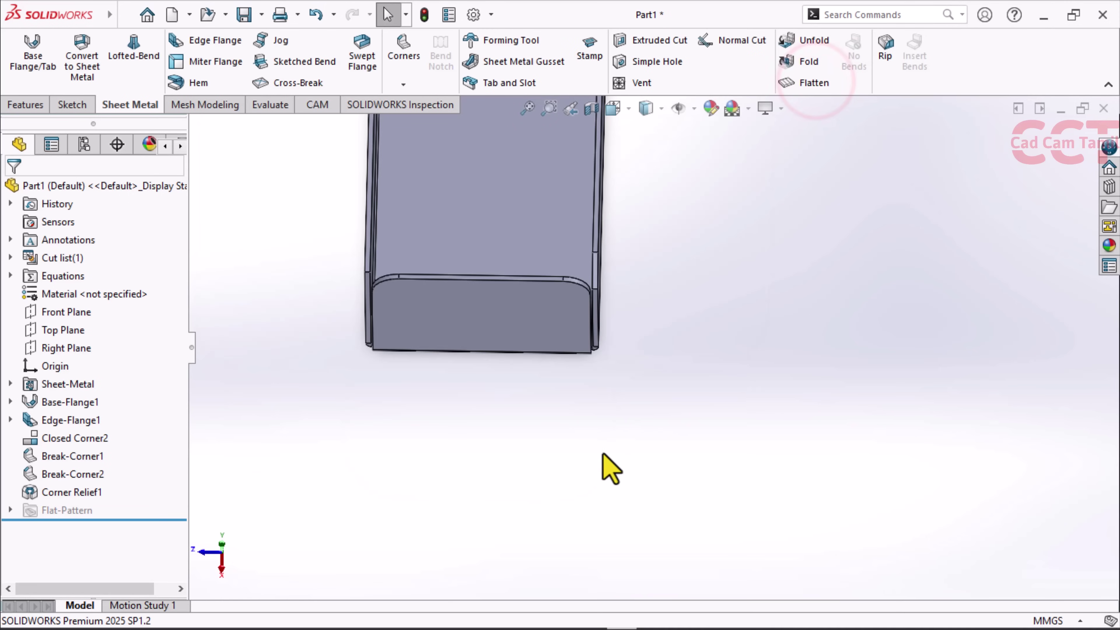
pyautogui.scroll(3, 611, 468)
pyautogui.moveTo(600, 433)
pyautogui.mouseDown(button='middle')
pyautogui.moveTo(570, 343)
pyautogui.moveTo(533, 396)
pyautogui.moveTo(635, 211)
pyautogui.mouseUp(button='middle')
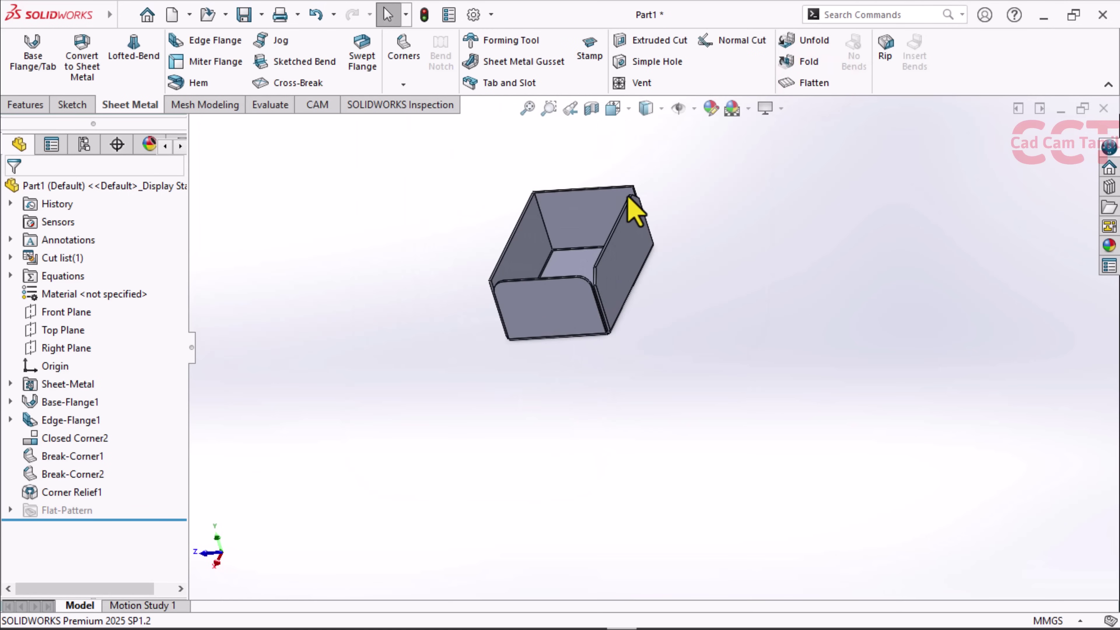
pyautogui.moveTo(620, 338)
pyautogui.mouseDown(button='middle')
pyautogui.moveTo(583, 250)
pyautogui.moveTo(593, 70)
pyautogui.moveTo(528, 83)
pyautogui.moveTo(478, 289)
pyautogui.moveTo(414, 344)
pyautogui.mouseUp(button='middle')
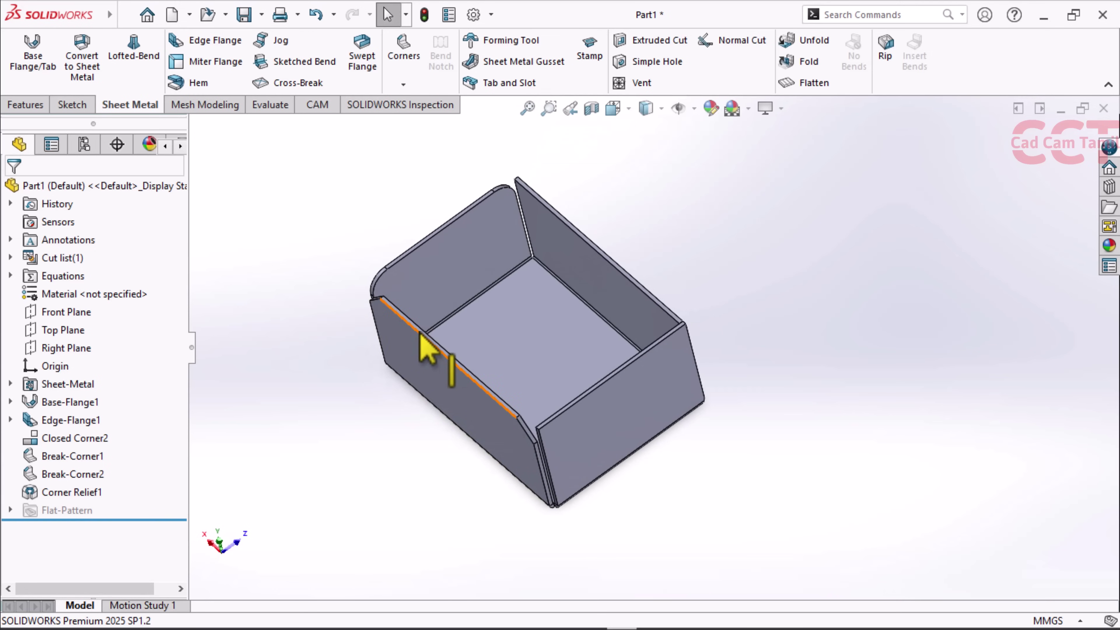